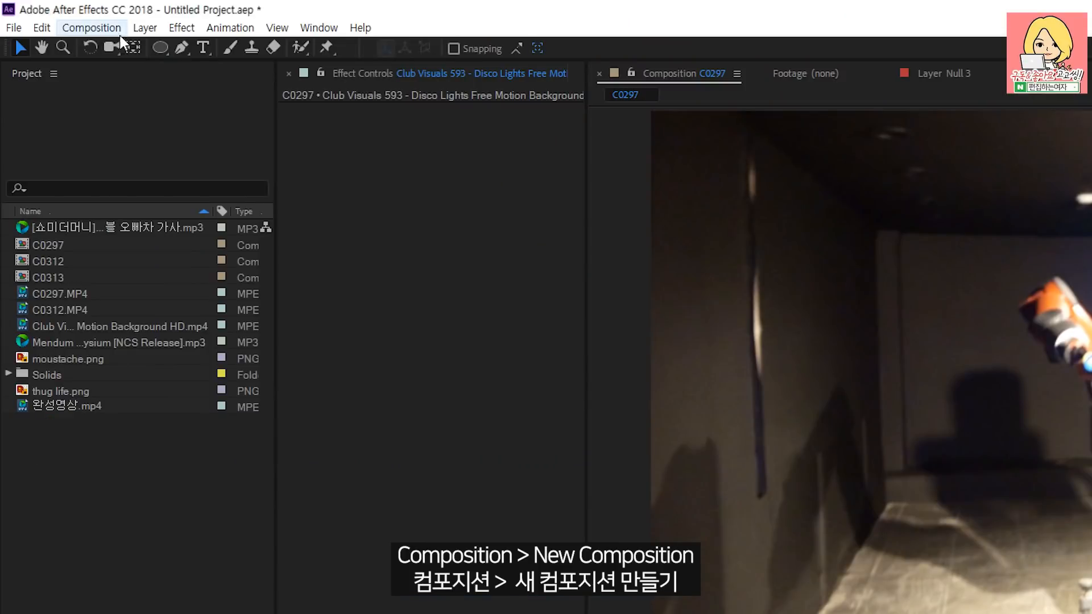
- Create a 1920 x 1080 px composition named master with a duration of 30 seconds
left_click(45, 14)
left_click(60, 23)
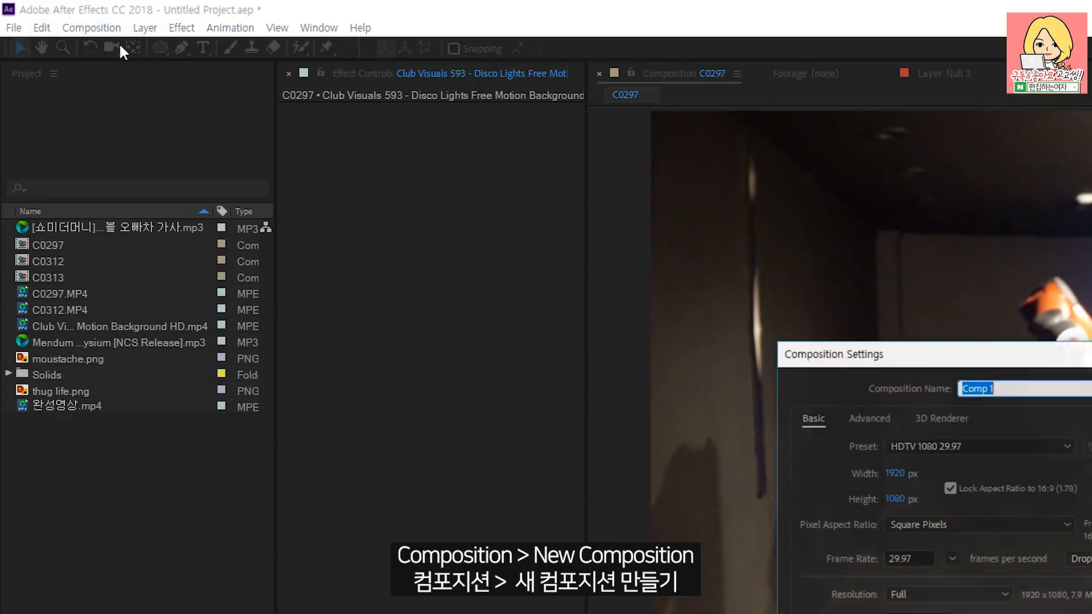
type("mast")
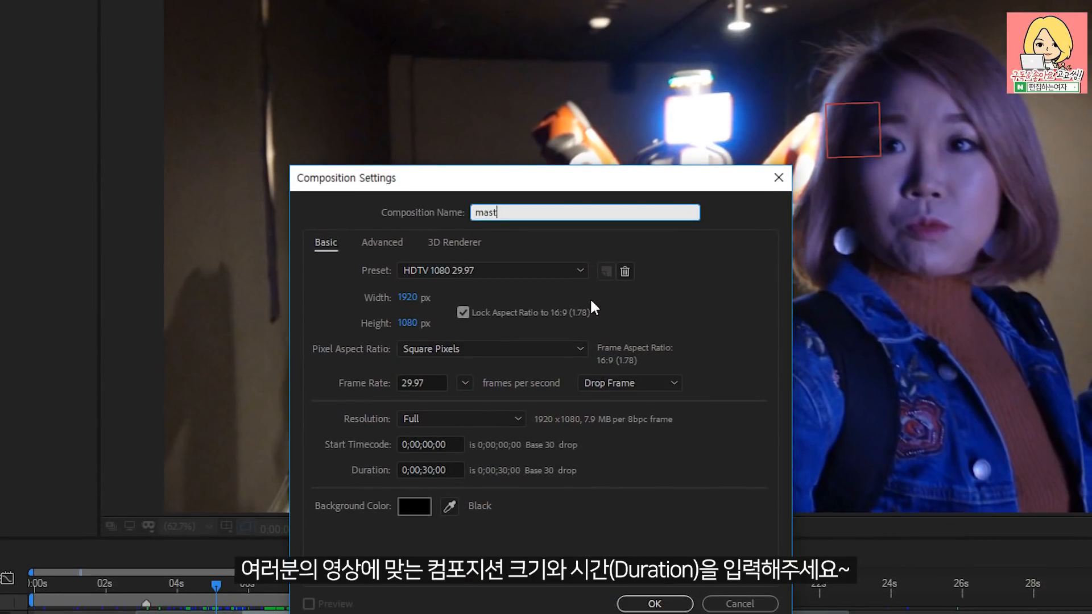
type("er")
key("Tab")
key("Tab")
key("Tab")
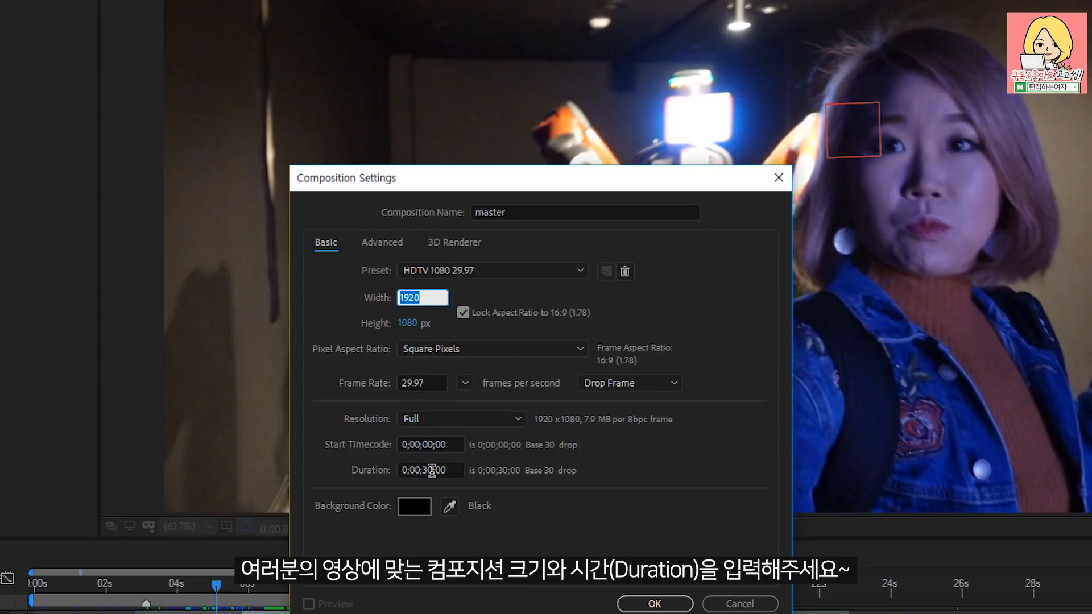
left_click(412, 464)
type("30.")
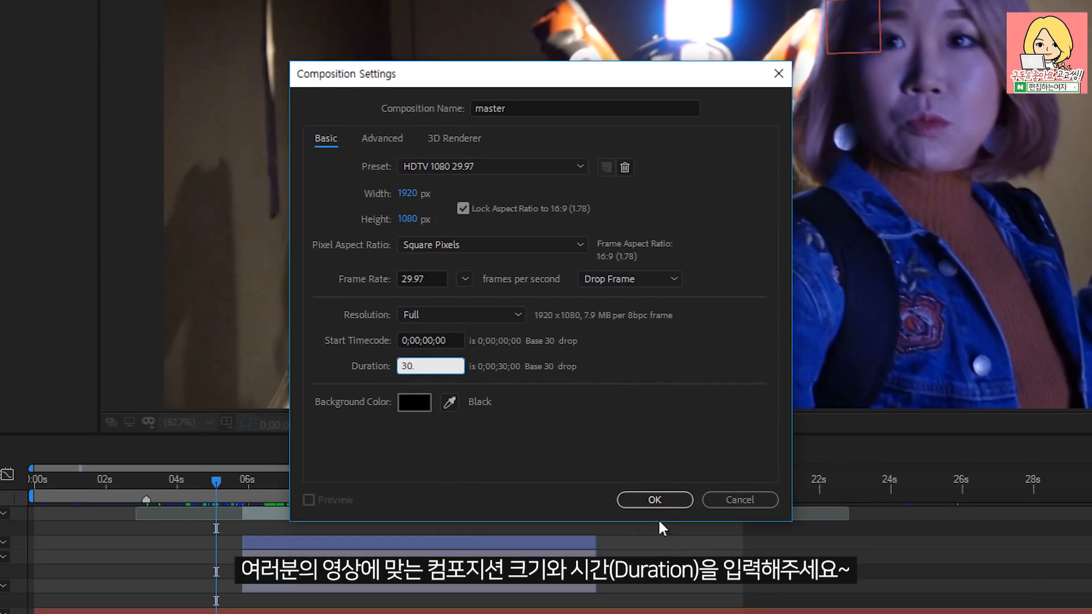
left_click(655, 500)
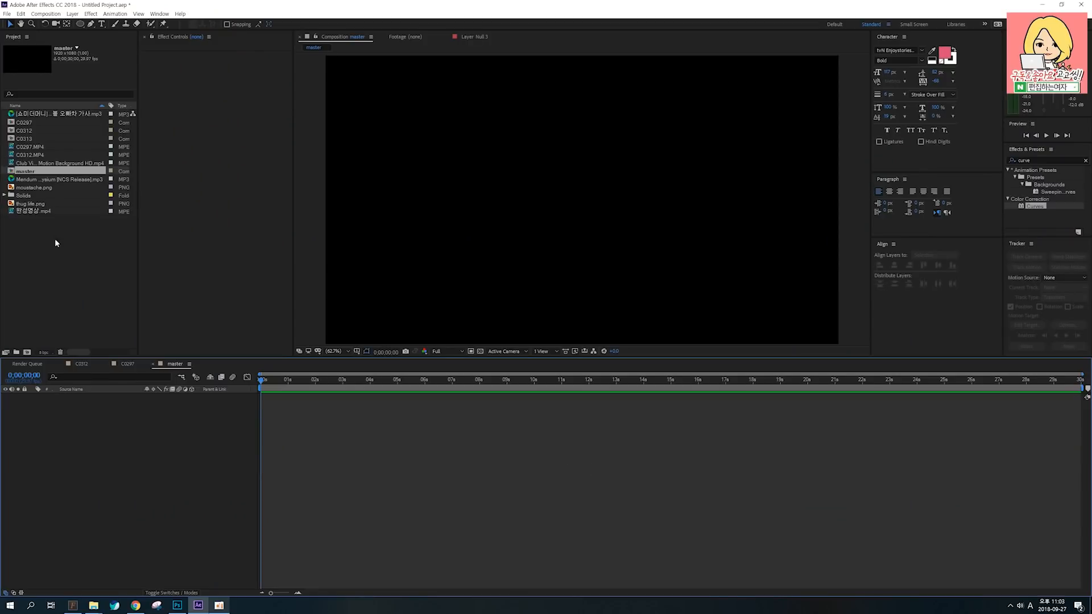
- Add C0297.MP4 to the master composition and split its layer at 0;00;05;07 and 0;00;15;29
double_click(42, 250)
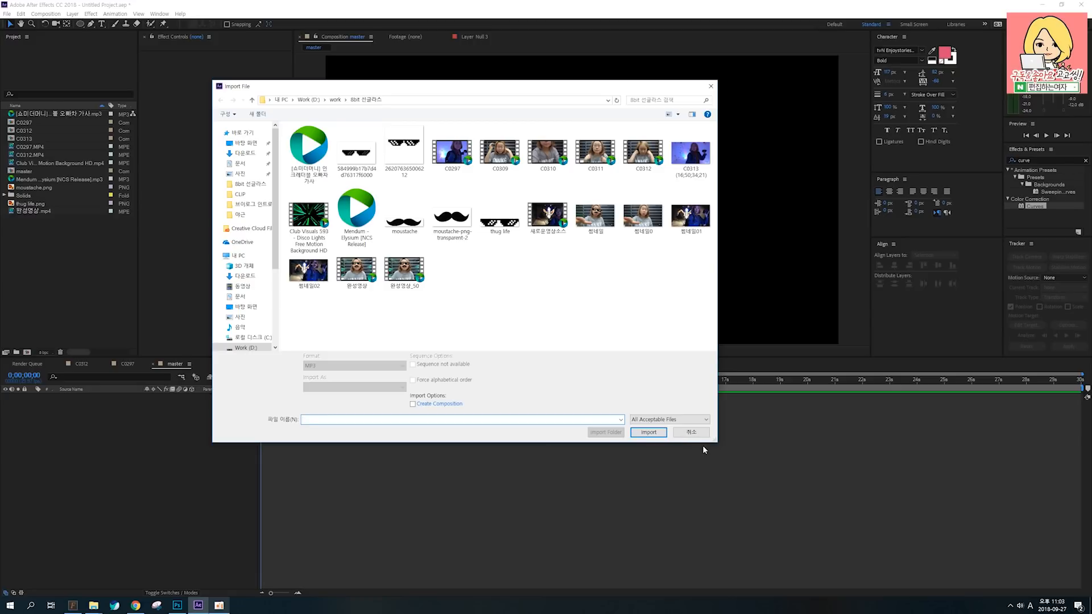
left_click(691, 433)
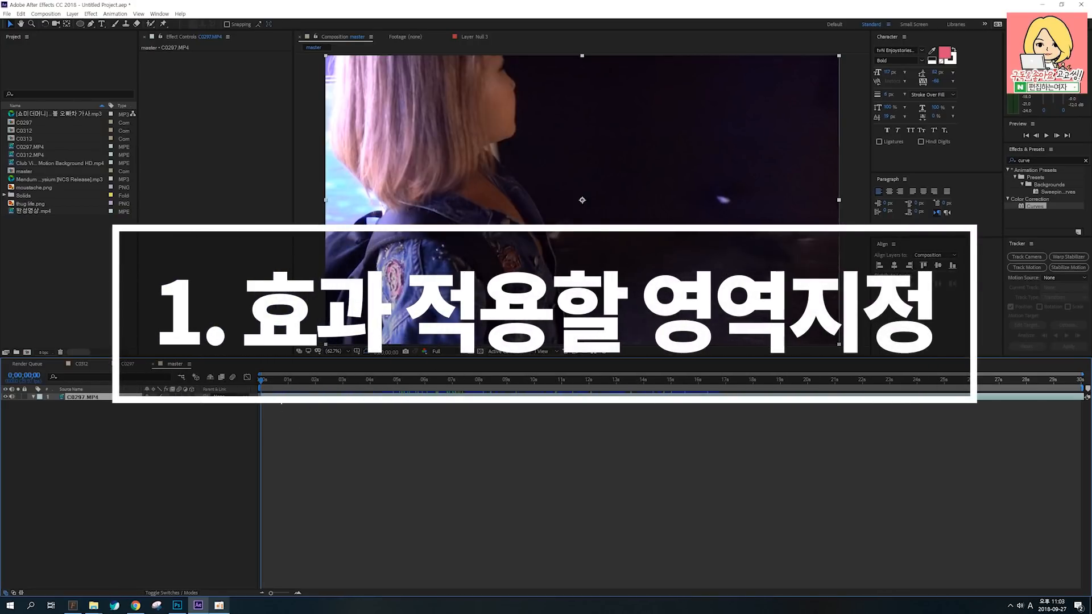
left_click_drag(260, 378, 413, 398)
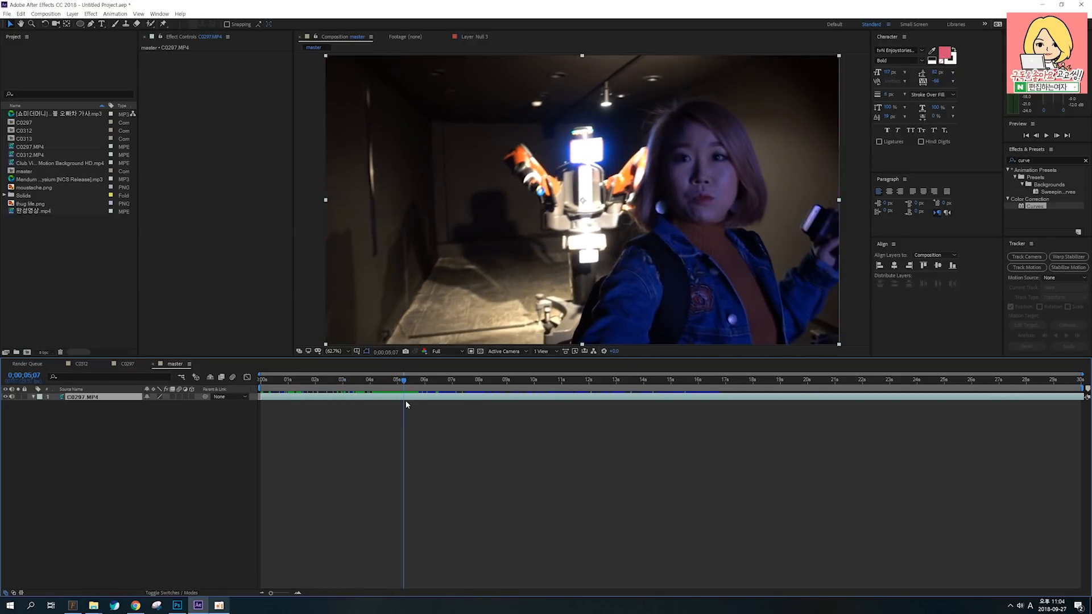
left_click(407, 397)
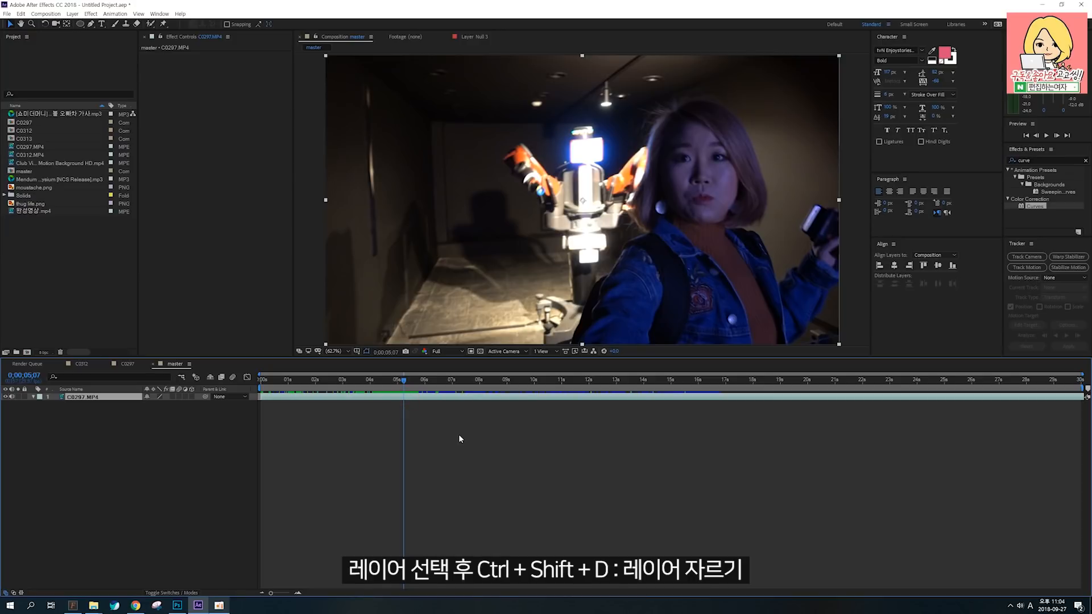
key("ctrl+shift+d")
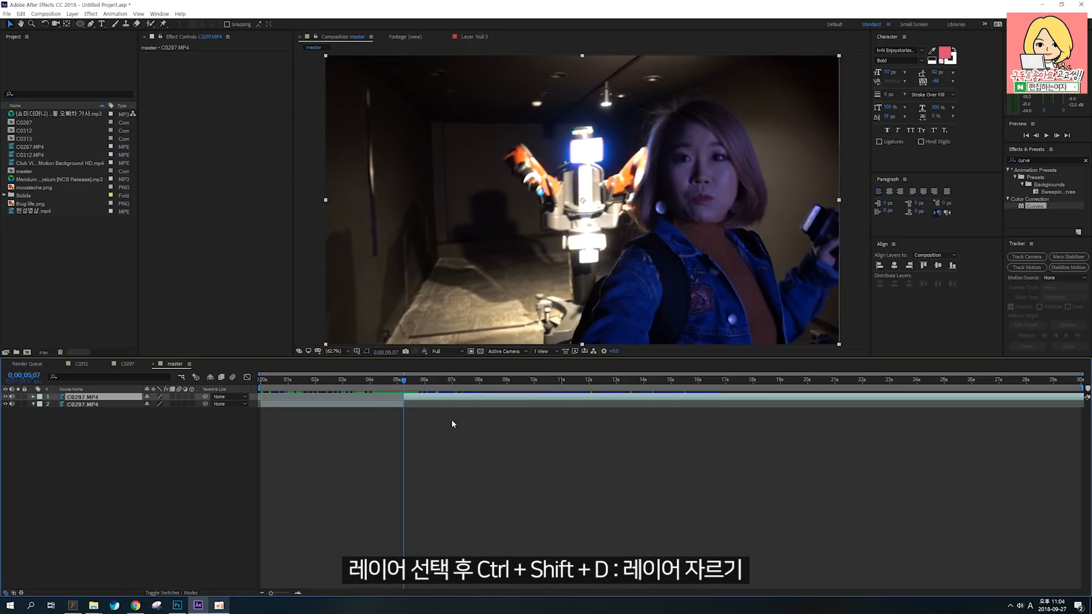
left_click_drag(408, 382, 698, 393)
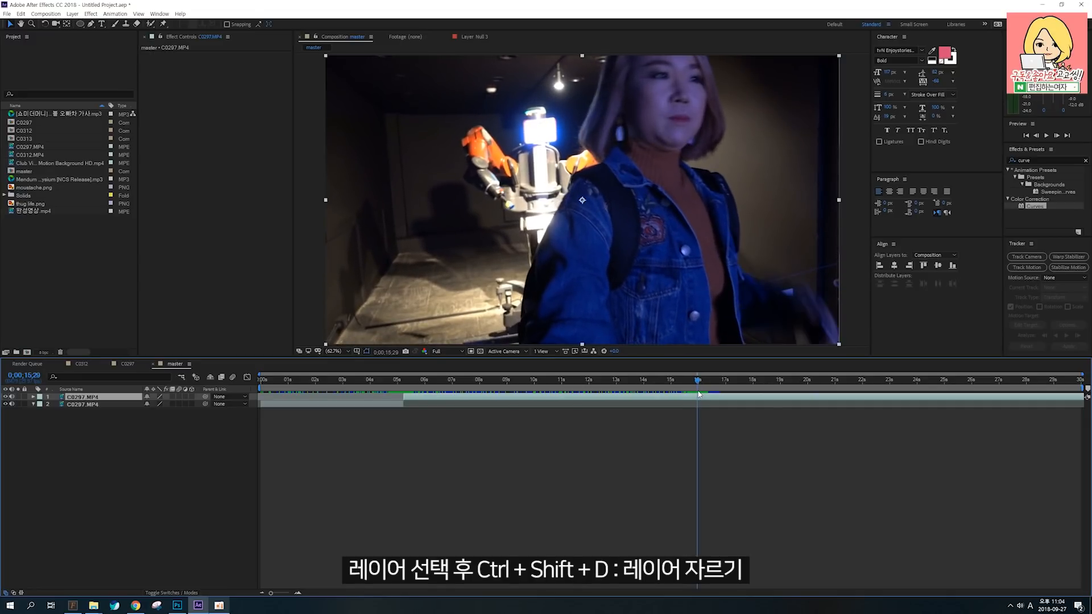
key("ctrl+shift+d")
- Move the playhead to the start of the middle C0297.MP4 segment at 0;00;05;07 and select that segment
left_click(502, 404)
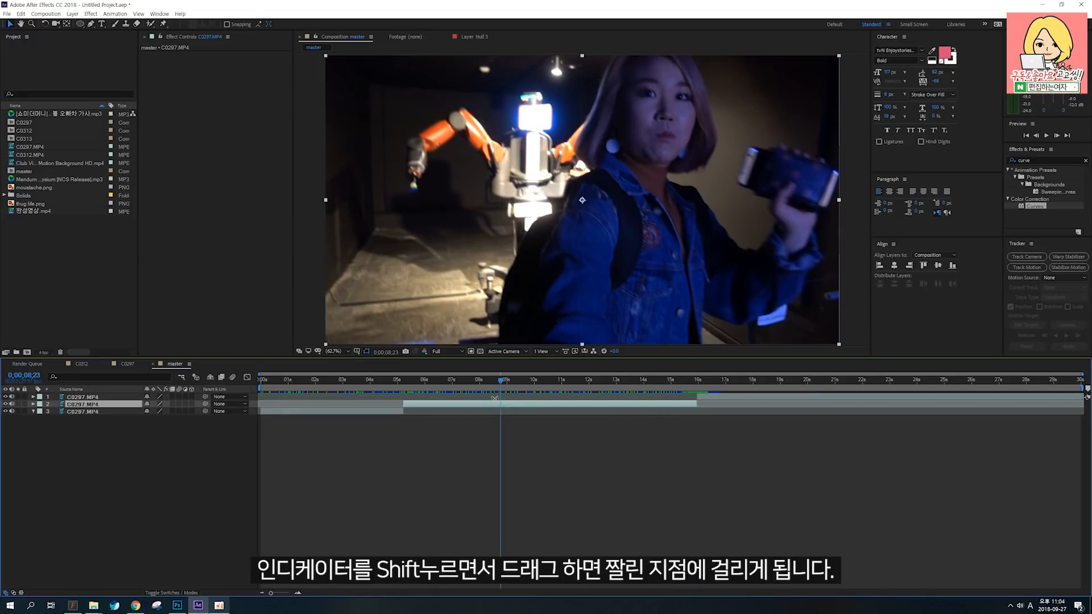
left_click_drag(500, 382, 409, 381)
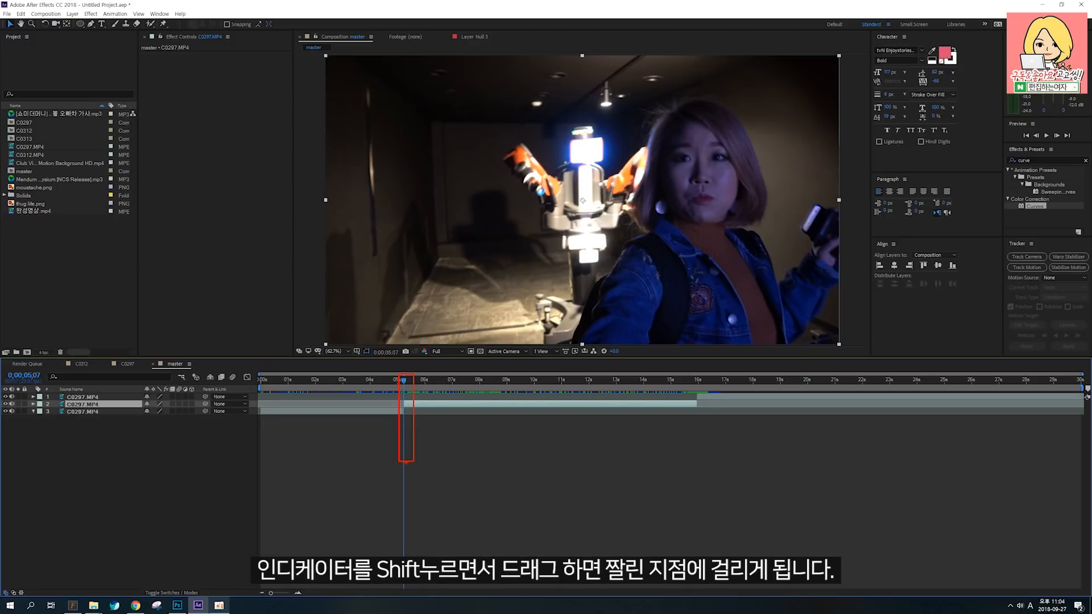
left_click(427, 441)
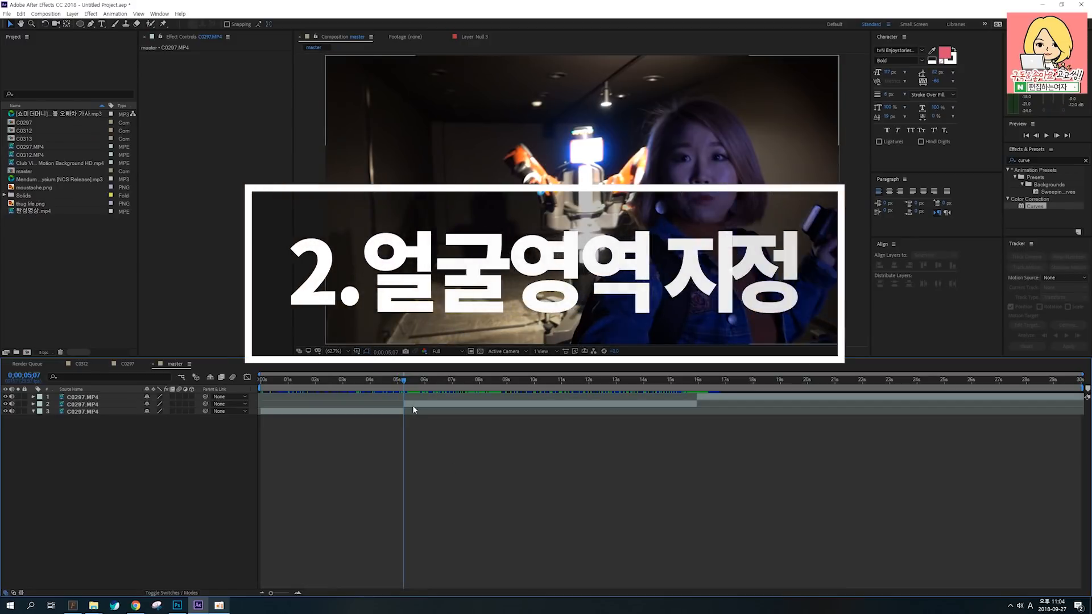
left_click(413, 405)
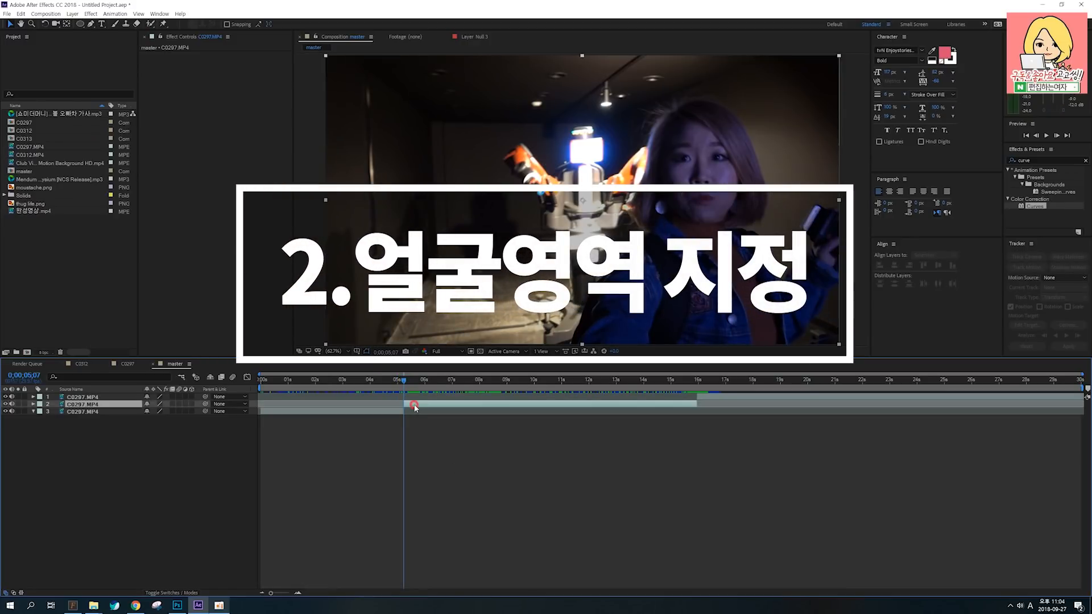
left_click_drag(352, 166, 352, 224)
mouse_move(353, 177)
left_mouse_down()
mouse_move(393, 174)
mouse_move(400, 218)
left_mouse_up()
mouse_move(419, 168)
left_mouse_down()
mouse_move(410, 219)
mouse_move(434, 216)
left_mouse_up()
mouse_move(407, 199)
left_mouse_down()
mouse_move(428, 191)
mouse_move(460, 210)
left_mouse_up()
left_click_drag(467, 149, 463, 209)
mouse_move(504, 155)
left_mouse_down()
mouse_move(487, 175)
mouse_move(536, 201)
left_mouse_up()
mouse_move(693, 115)
left_mouse_down()
mouse_move(663, 150)
mouse_move(666, 199)
mouse_move(715, 214)
mouse_move(741, 178)
mouse_move(712, 116)
mouse_move(674, 122)
left_mouse_up()
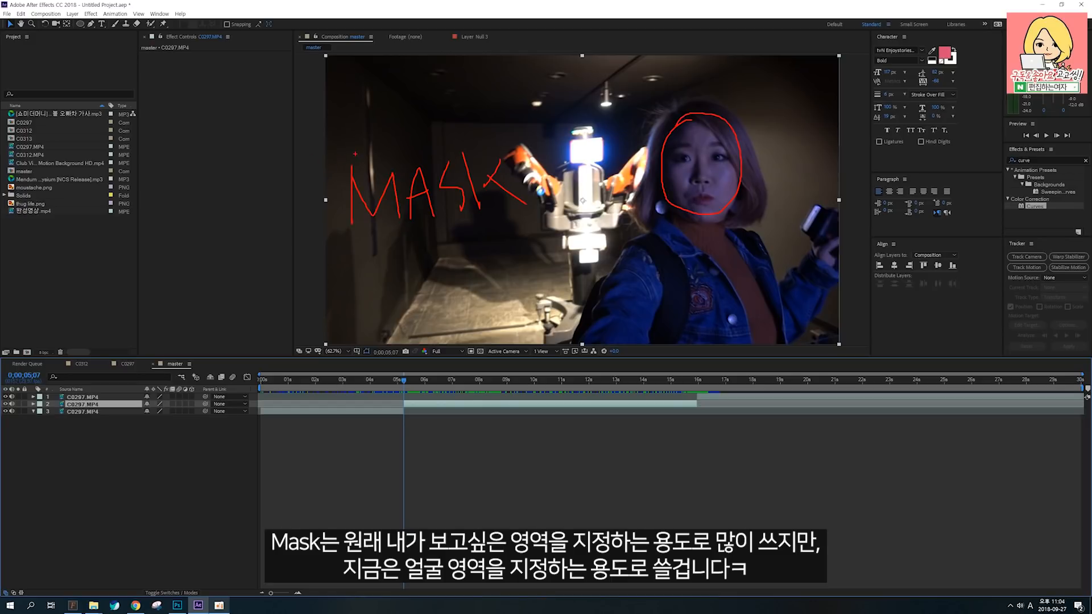
left_click_drag(354, 153, 382, 131)
left_click_drag(599, 106, 667, 127)
key("Escape")
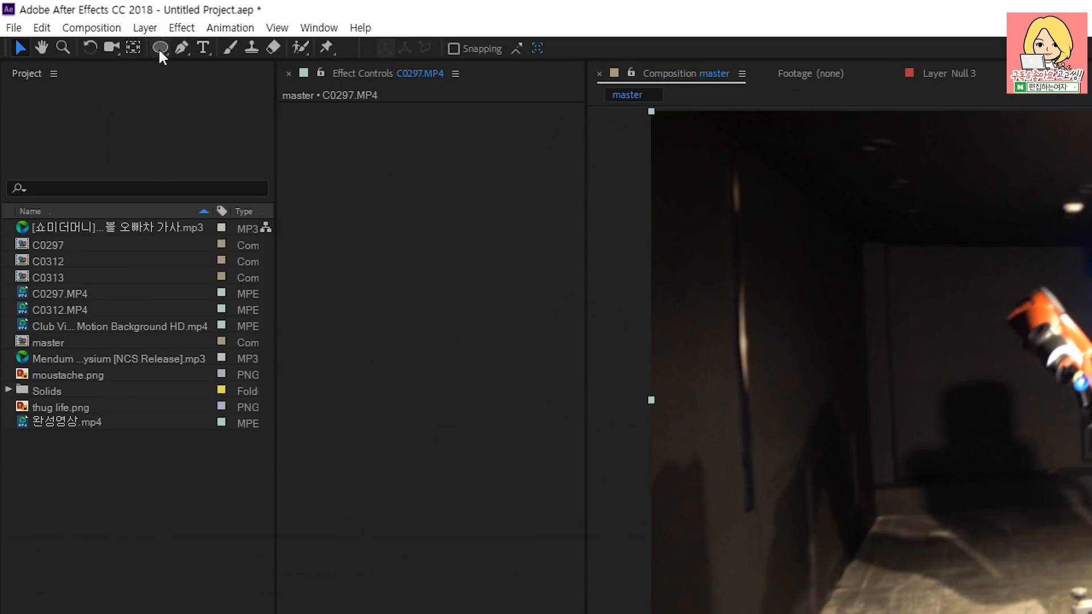
- Draw an elliptical mask around the woman's face on the middle C0297.MP4 segment
left_click(79, 24)
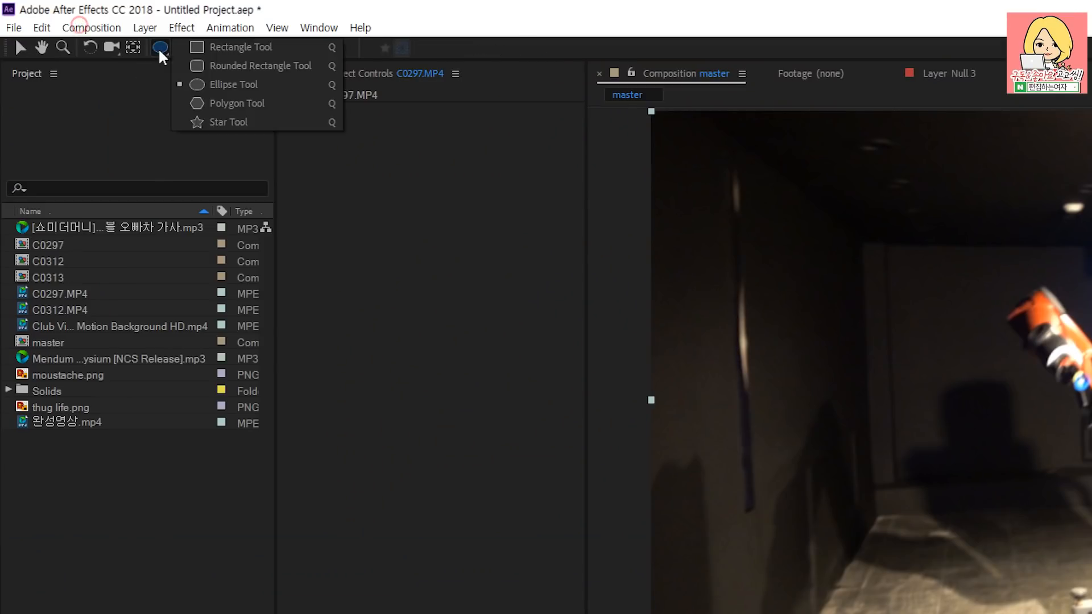
left_click(253, 87)
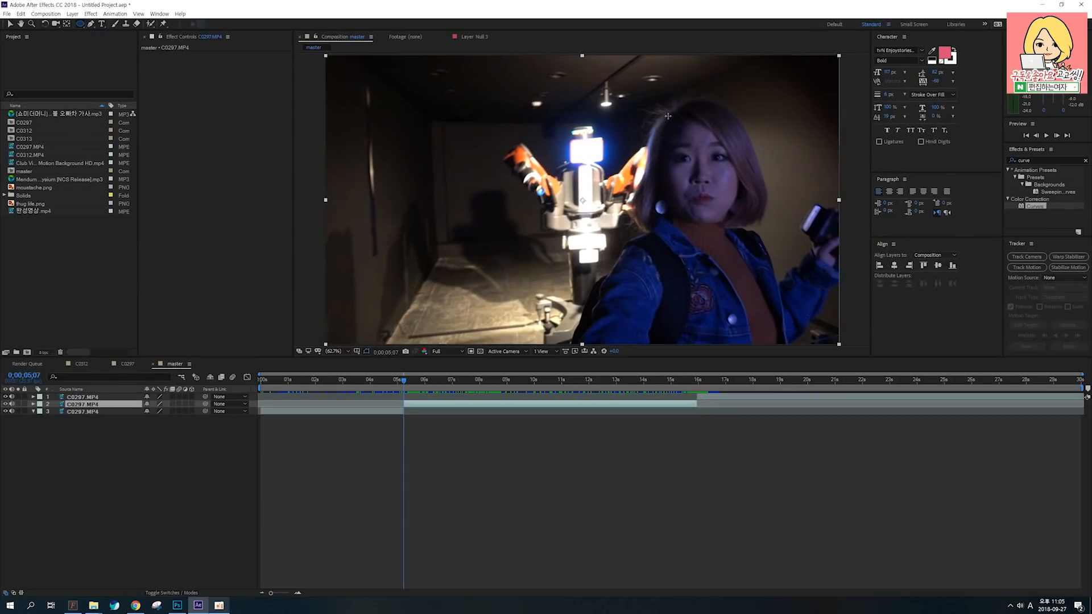
left_click_drag(666, 111, 740, 221)
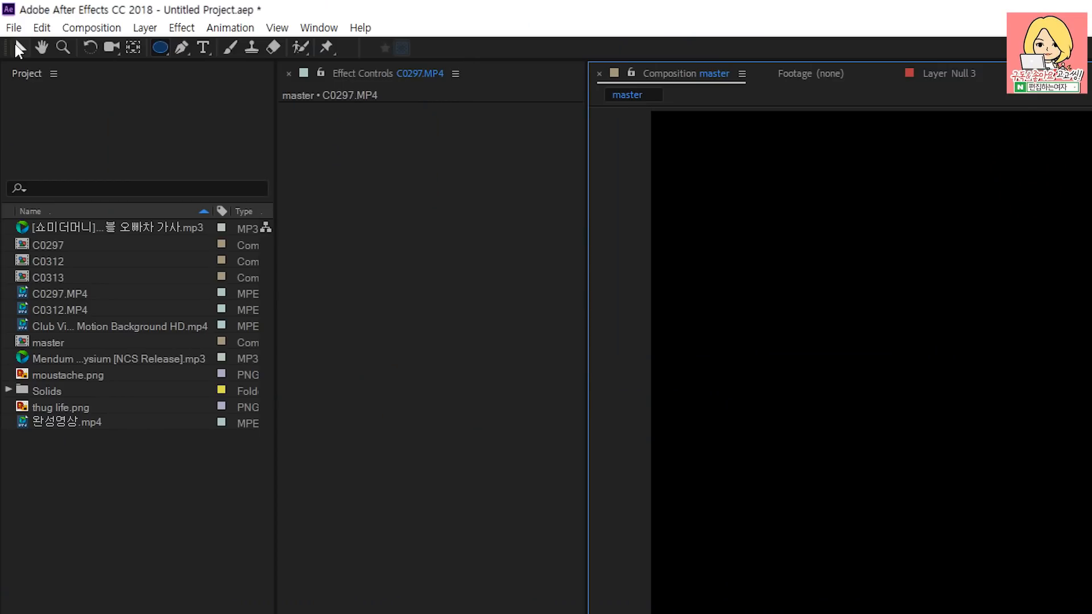
- Adjust the points of the elliptical mask to fit the face outline and set the mask mode to None
left_click(9, 25)
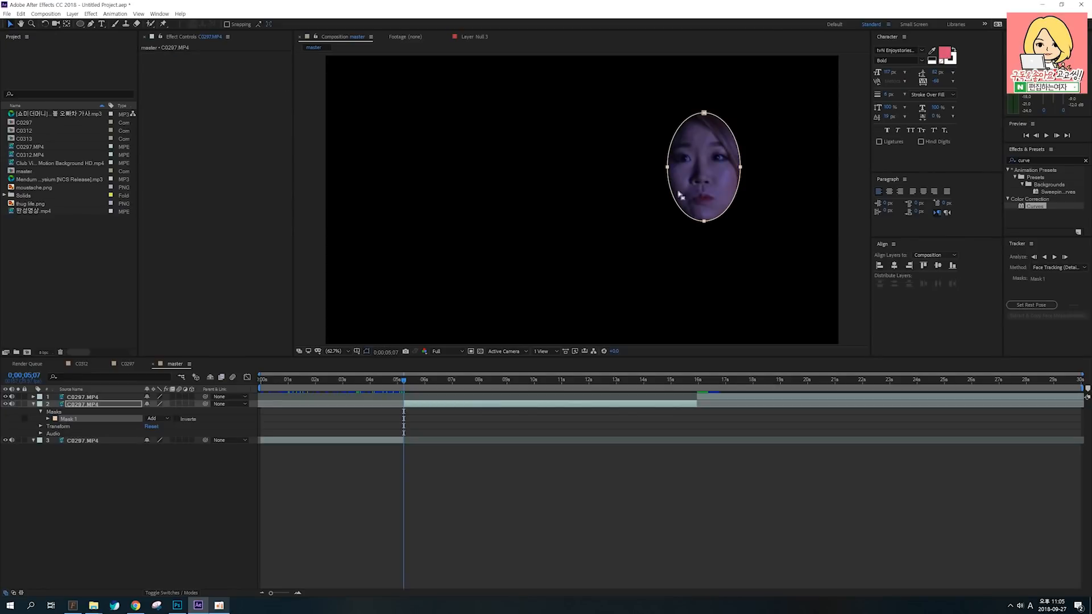
left_click(659, 161)
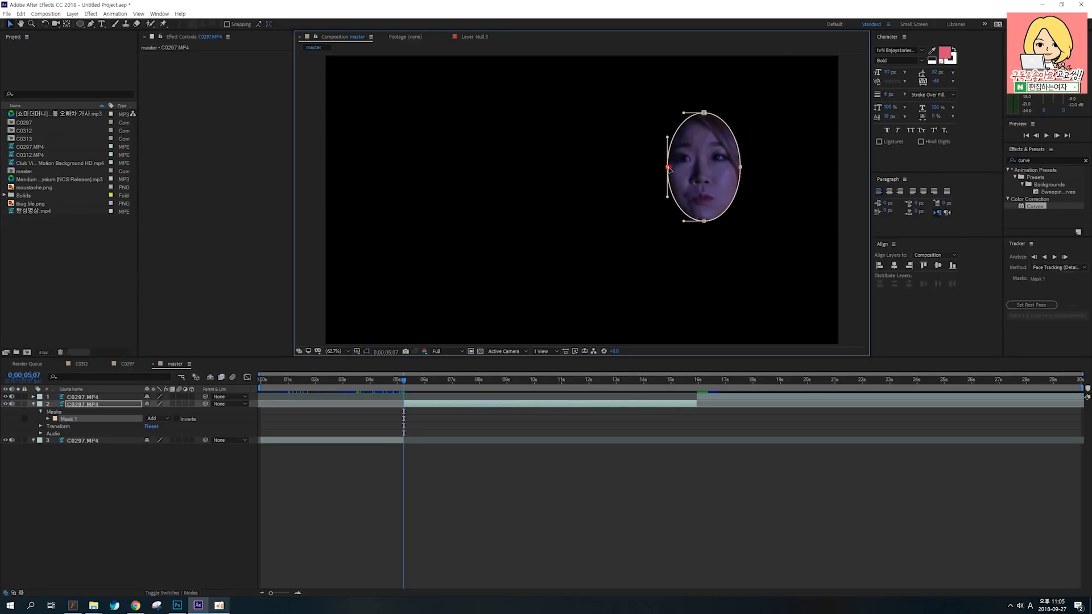
left_click_drag(663, 164, 663, 171)
mouse_move(691, 106)
left_mouse_down()
mouse_move(711, 127)
mouse_move(696, 115)
left_mouse_up()
left_click_drag(740, 167, 739, 143)
left_click_drag(704, 221, 679, 224)
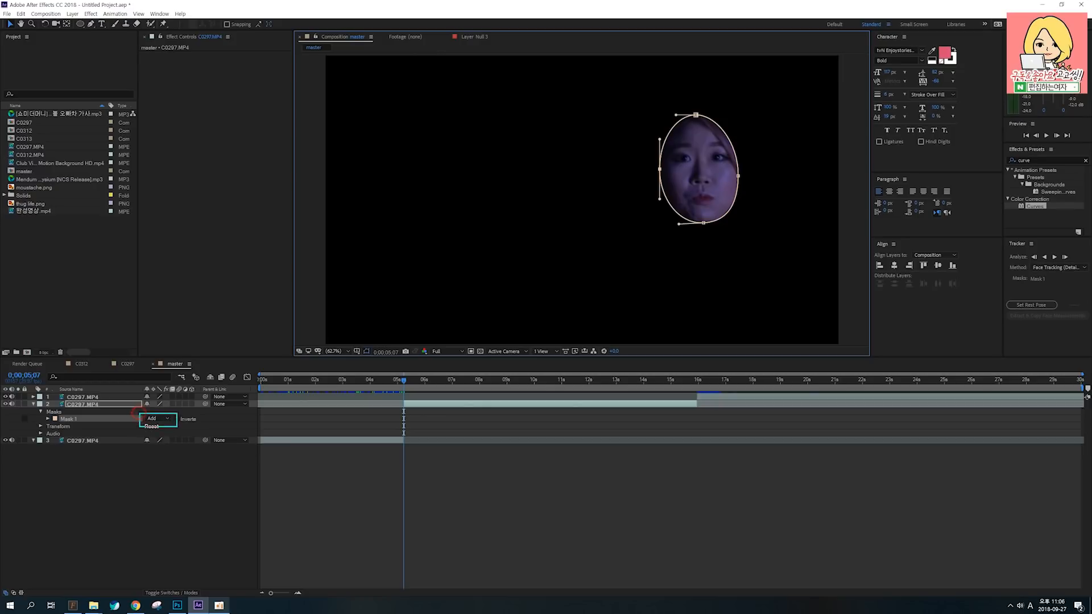
left_click(154, 421)
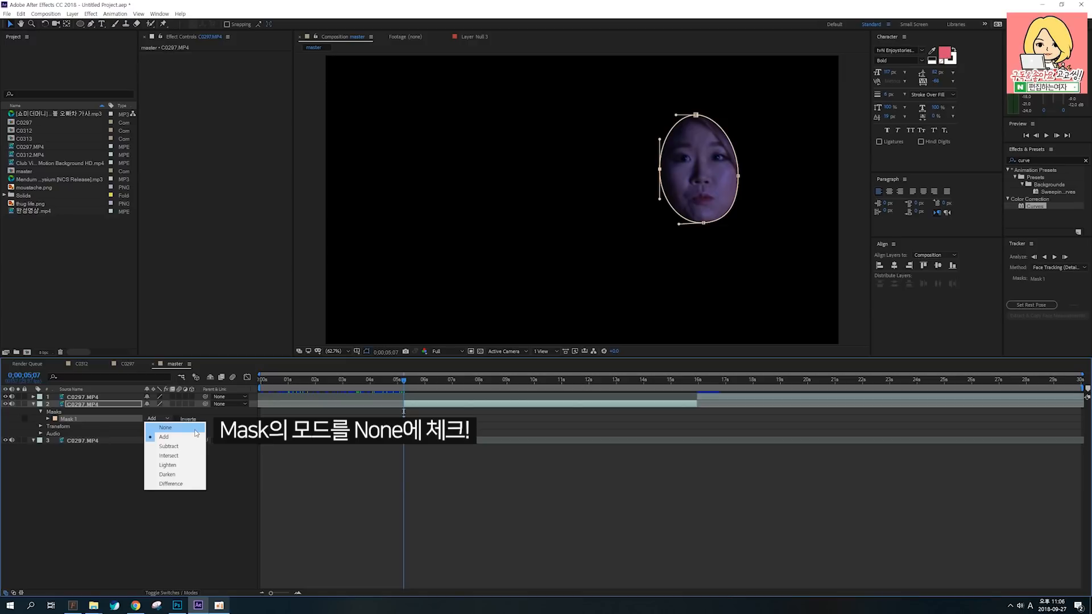
left_click(165, 428)
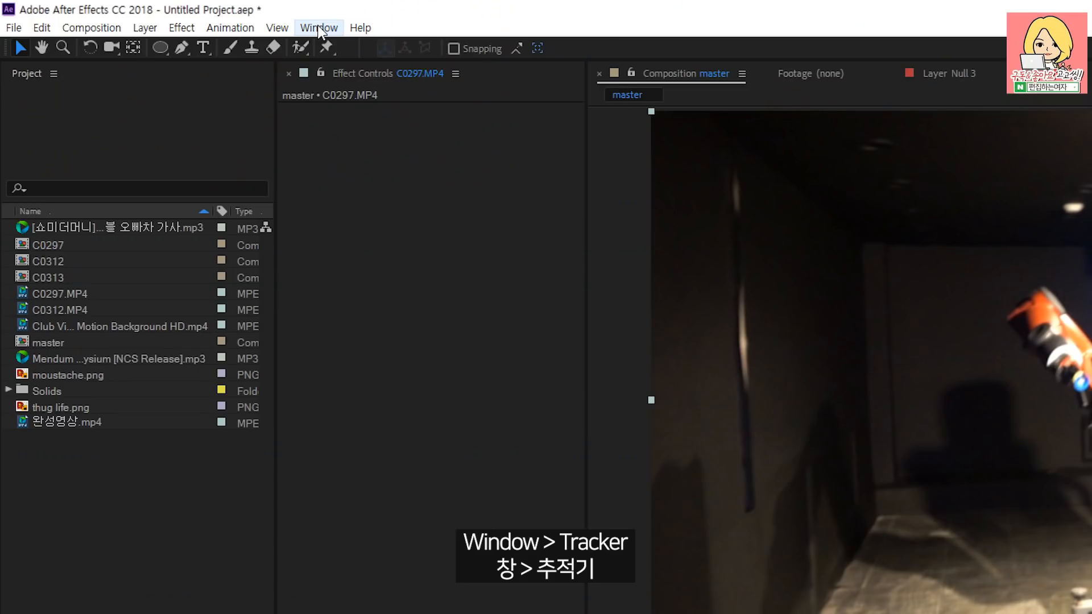
- Check that the Tracker is enabled and enlarge its area in the workspace
left_click(160, 14)
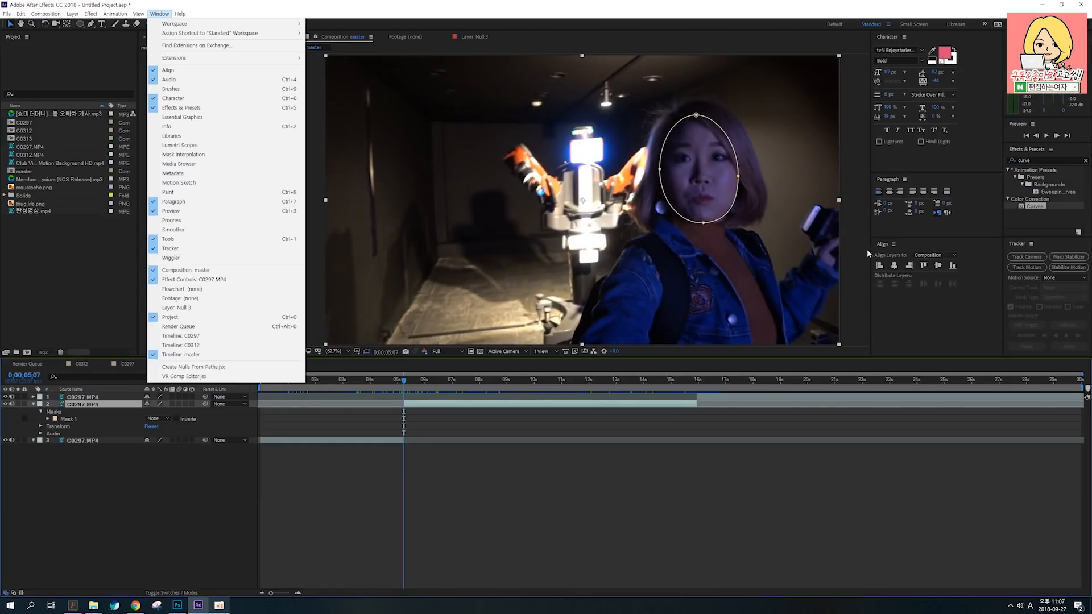
left_click(1018, 244)
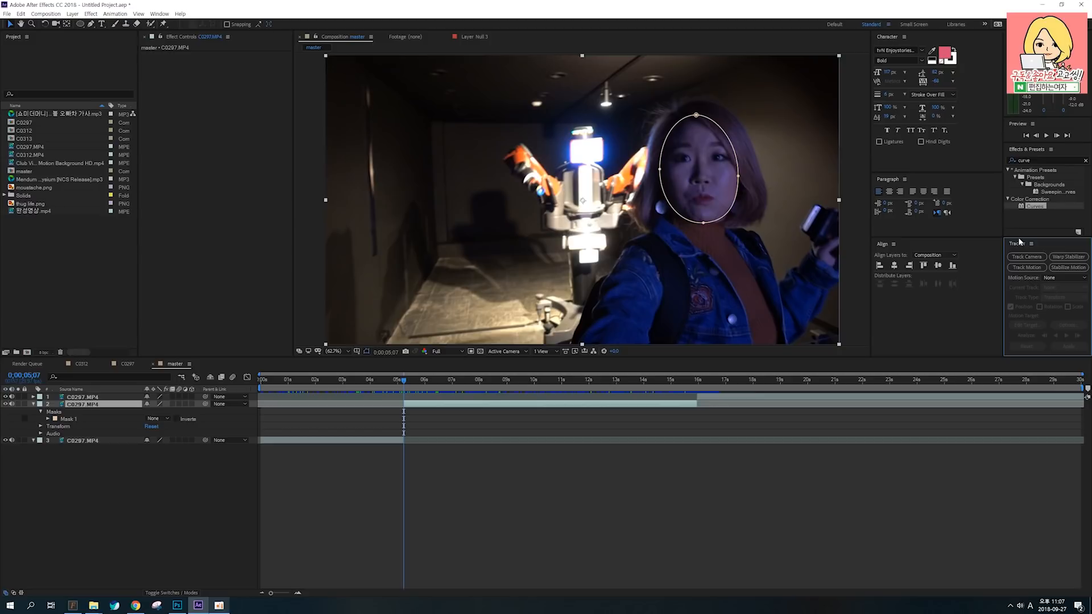
left_click_drag(1018, 237, 1019, 222)
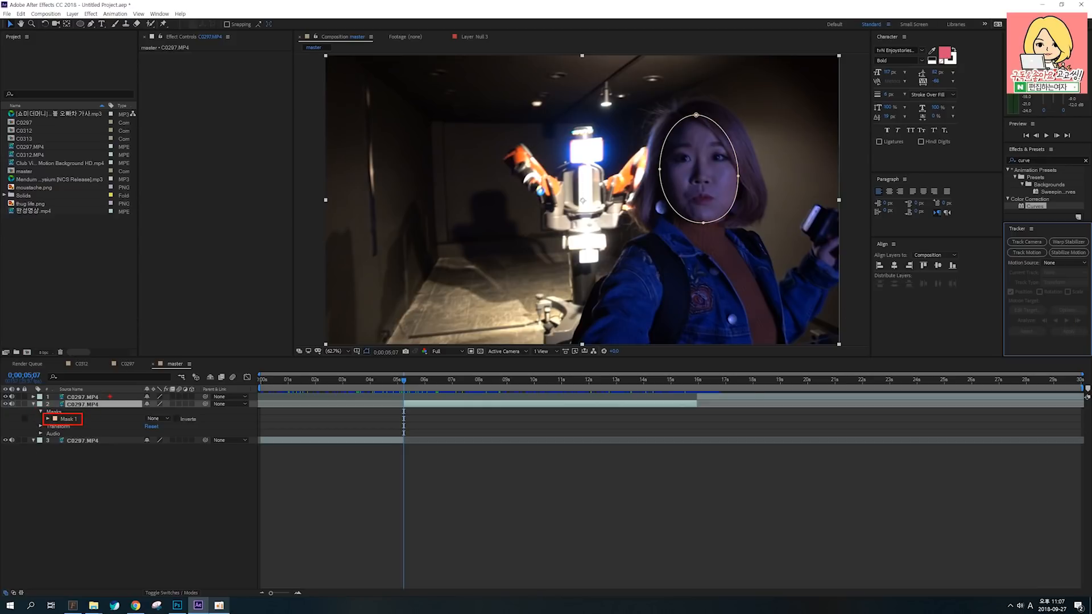
- Set the tracking method for Mask 1 to Face Tracking (Detailed Features) and analyze the face forward through the middle segment
left_click(69, 420)
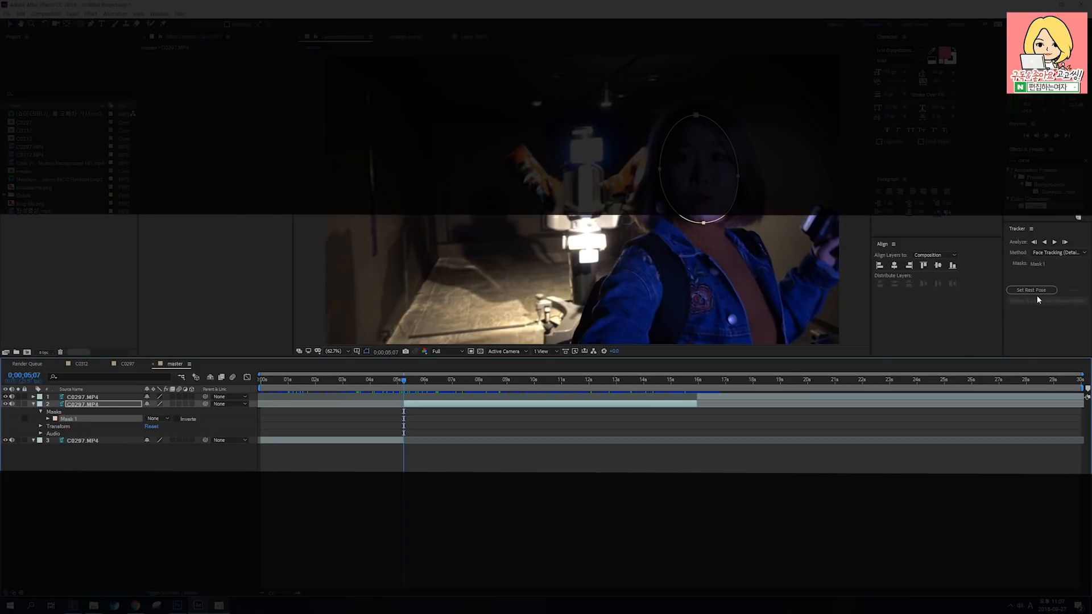
left_click(104, 405)
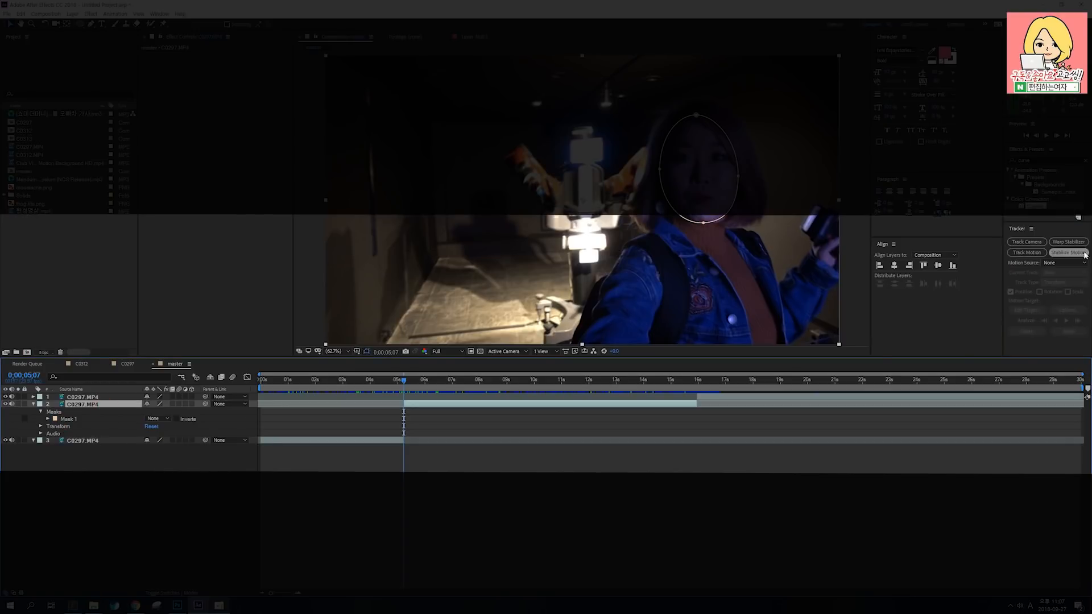
left_click(68, 420)
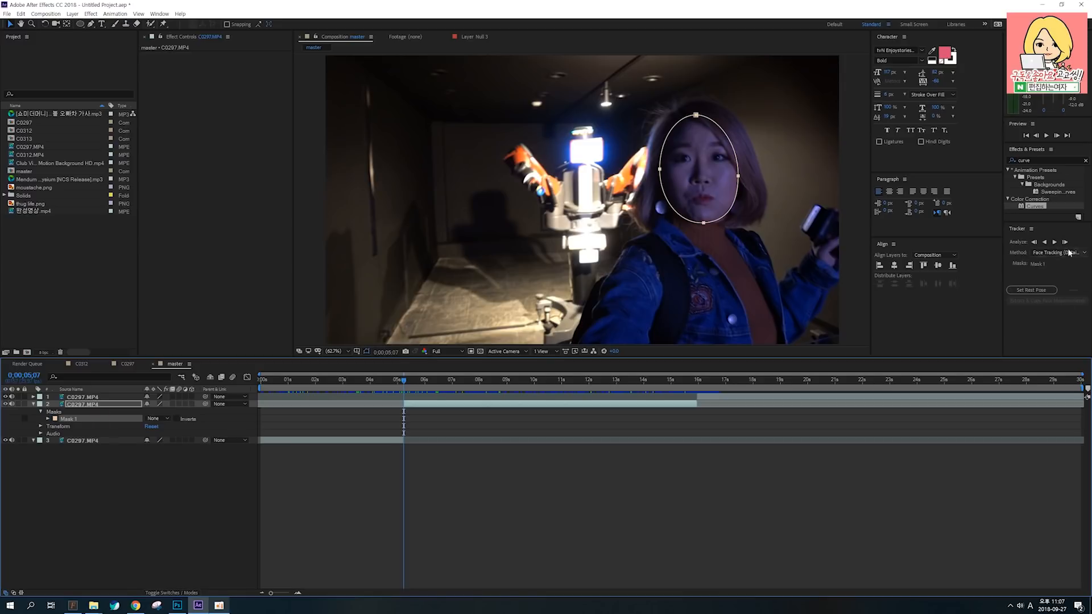
left_click(1050, 252)
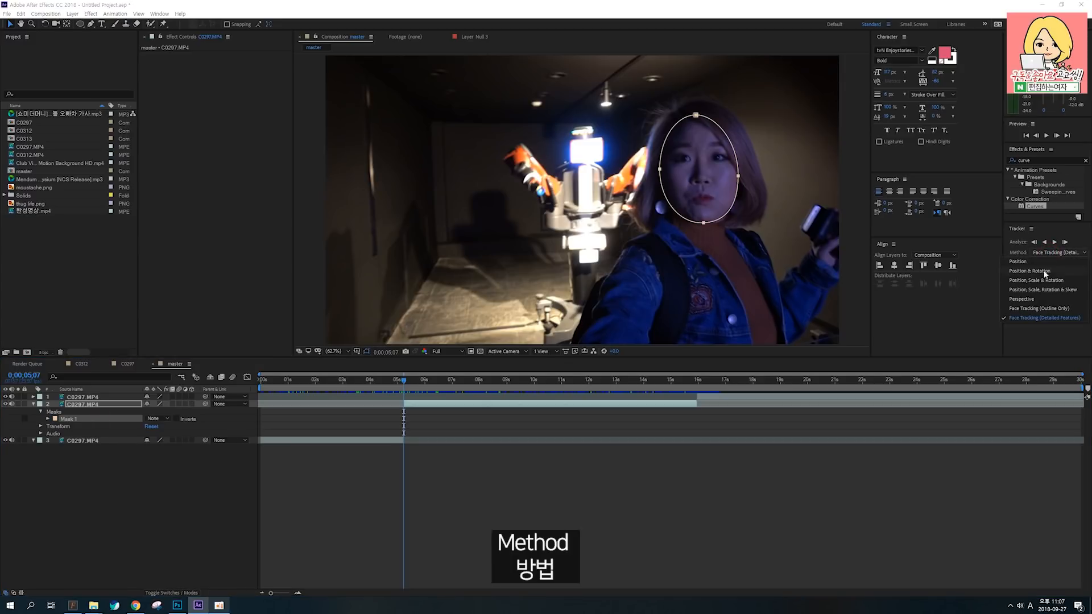
left_click(1054, 317)
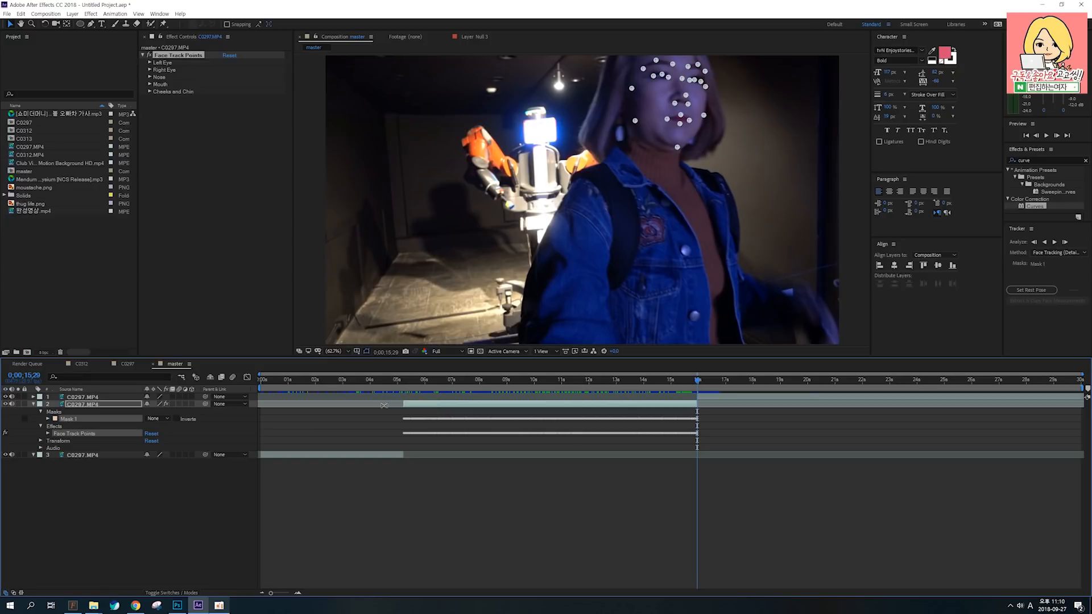
- Select the Face Track Points effect on the middle segment to view the facial tracking points
left_click(438, 409)
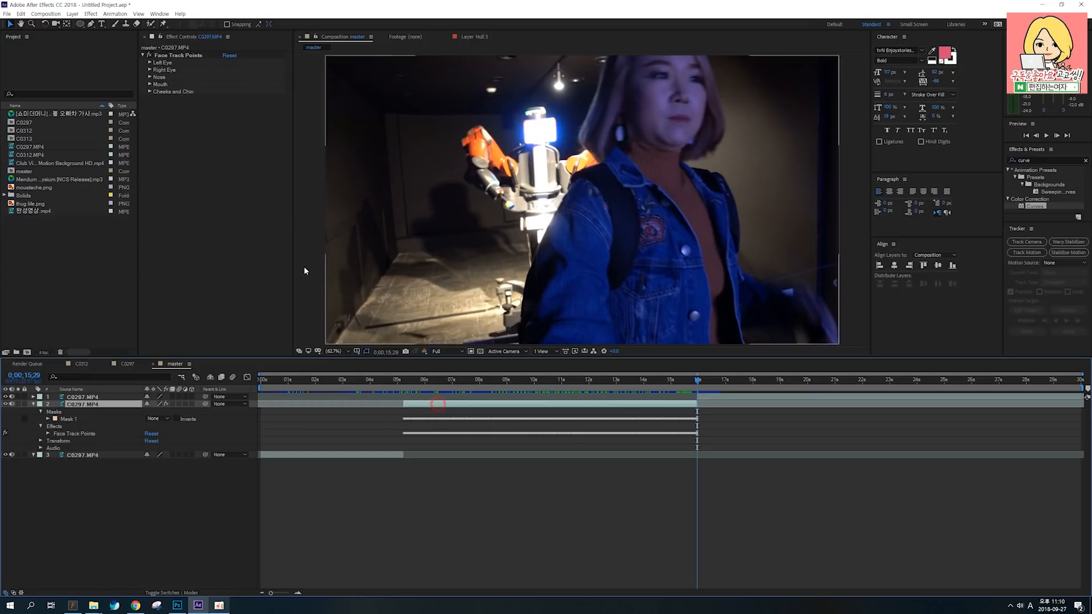
left_click(181, 40)
left_click(171, 56)
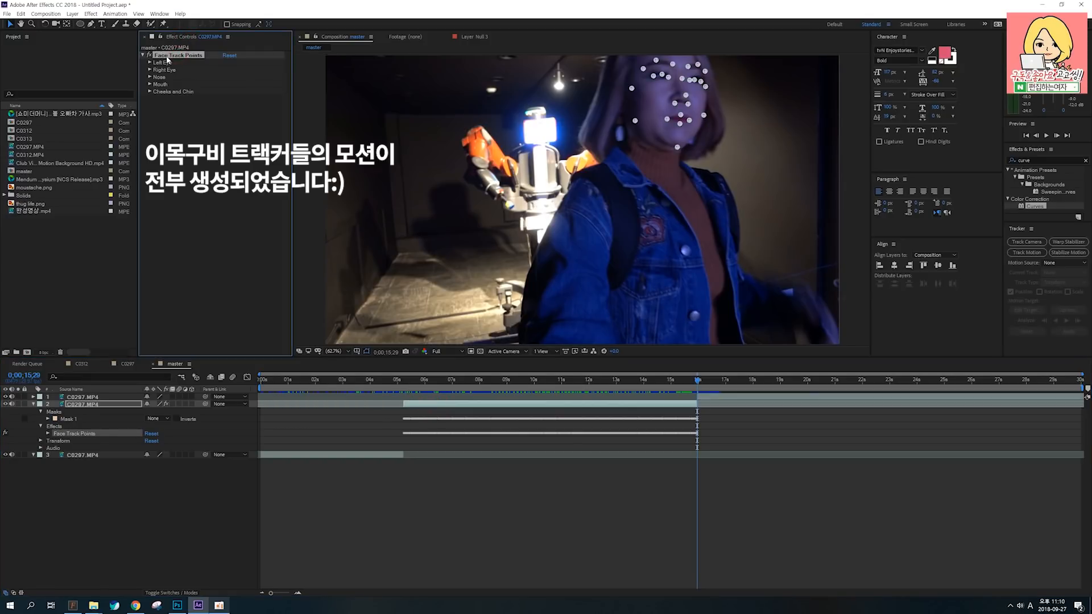
- Review the Cheeks and Chin tracking points and move the playhead back to the start of the middle segment at 0;00;05;07
left_click(149, 91)
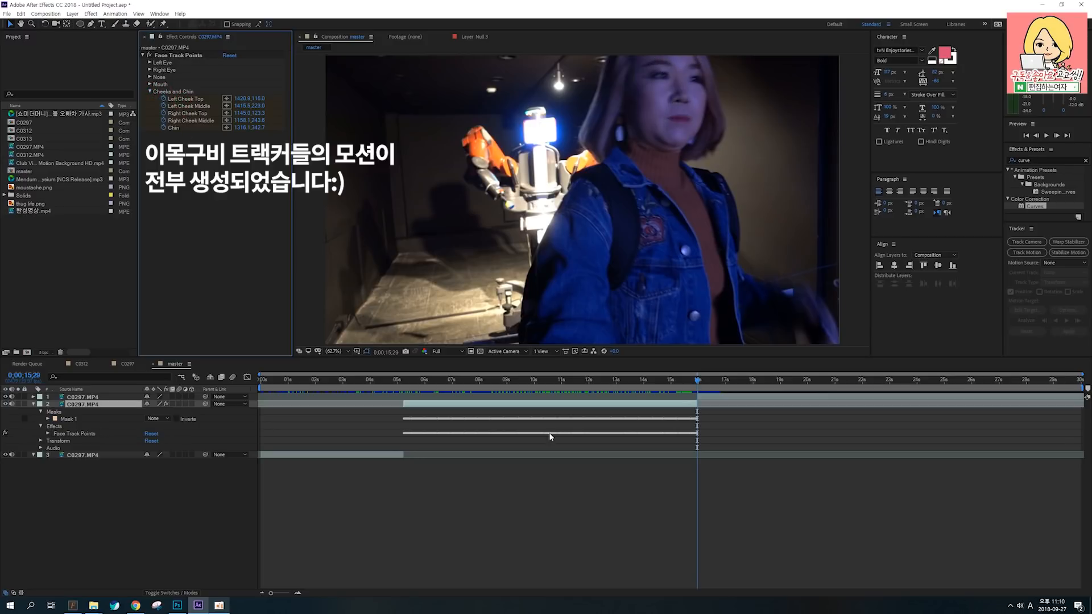
left_click(548, 474)
left_click_drag(546, 380, 406, 381)
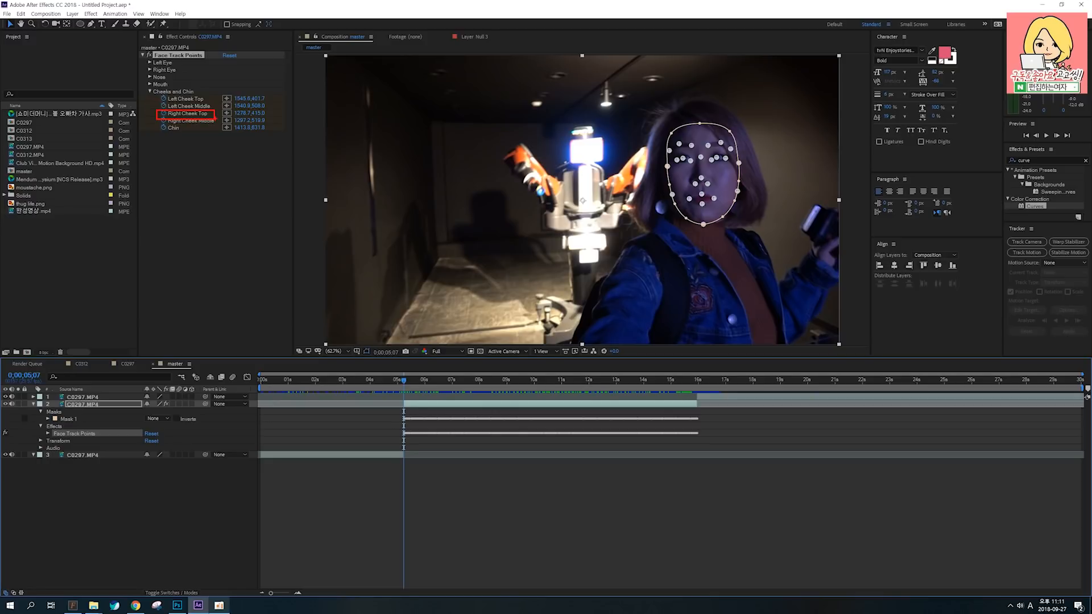
left_click(150, 91)
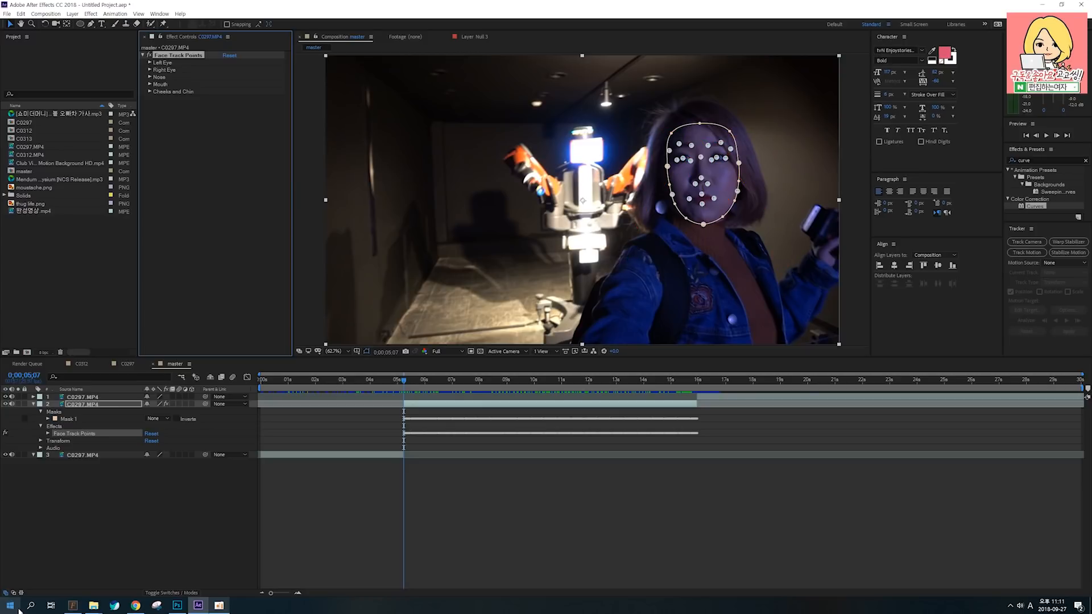
- Create a new null object in the master composition
left_click(227, 520)
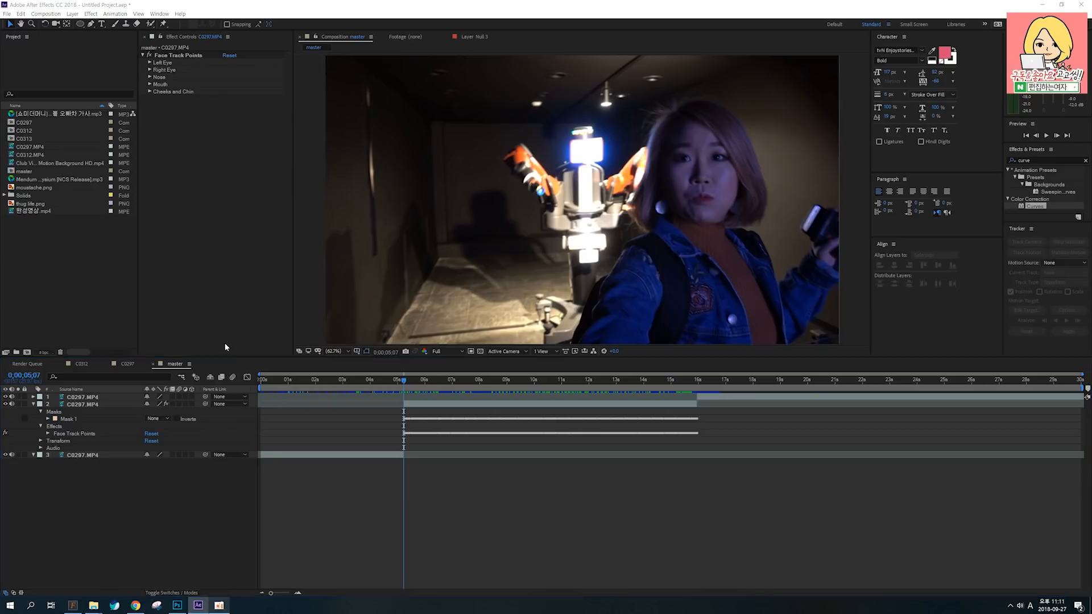
mouse_move(372, 260)
left_mouse_down()
mouse_move(392, 257)
mouse_move(411, 287)
mouse_move(432, 285)
left_mouse_up()
mouse_move(428, 224)
left_mouse_down()
mouse_move(471, 279)
mouse_move(495, 279)
left_mouse_up()
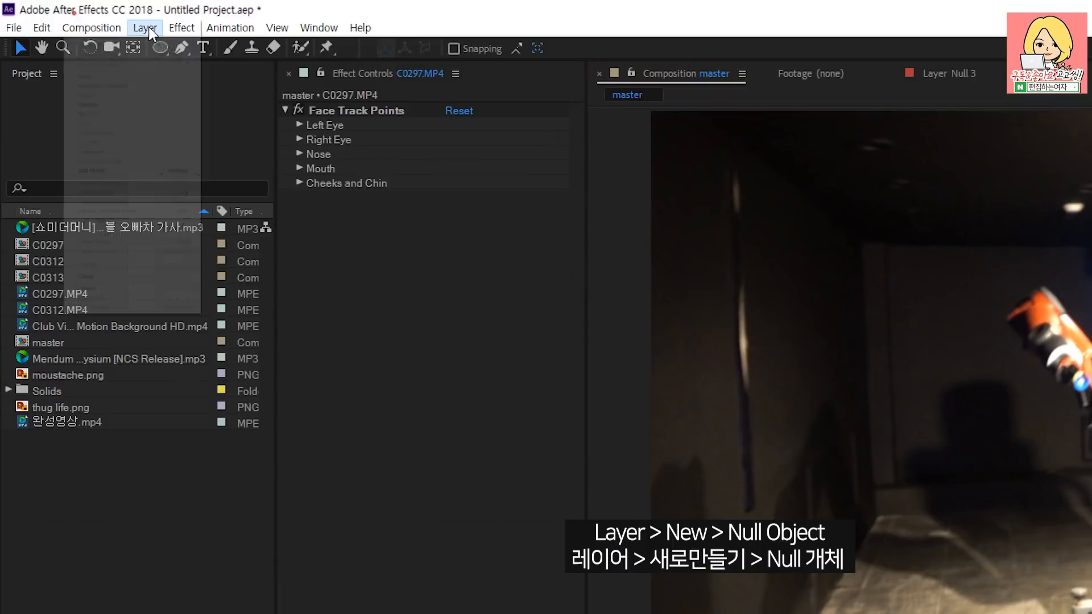
left_click(73, 14)
mouse_move(79, 22)
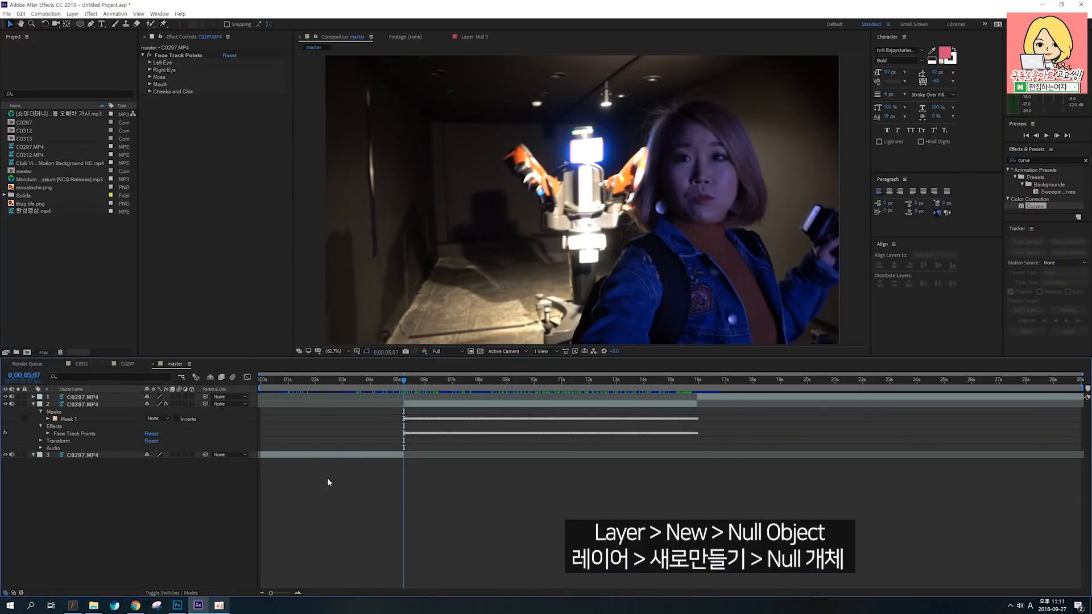
right_click(334, 476)
mouse_move(367, 481)
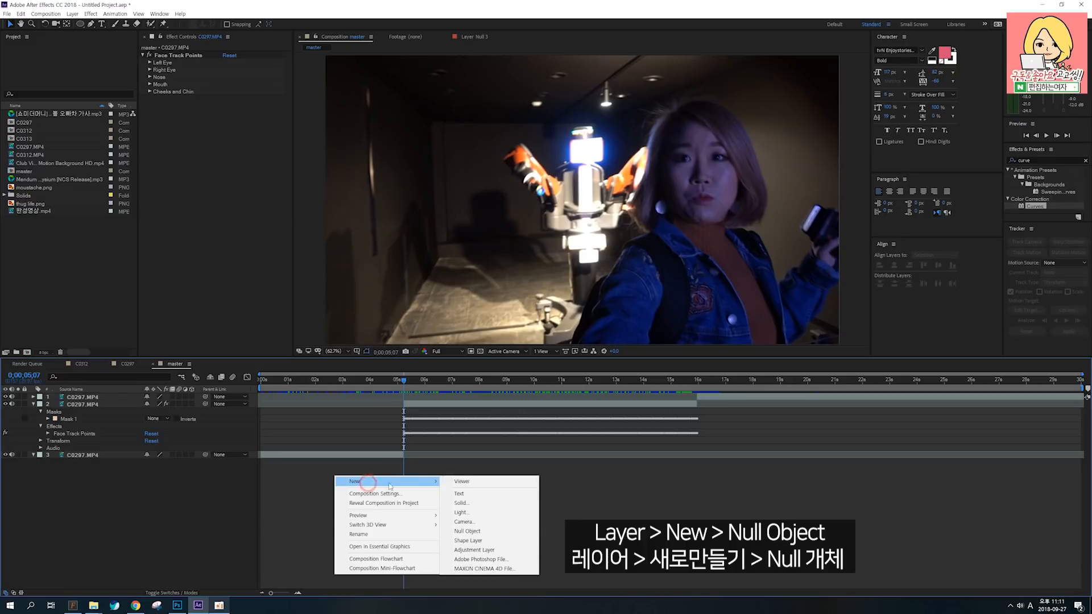
left_click(482, 532)
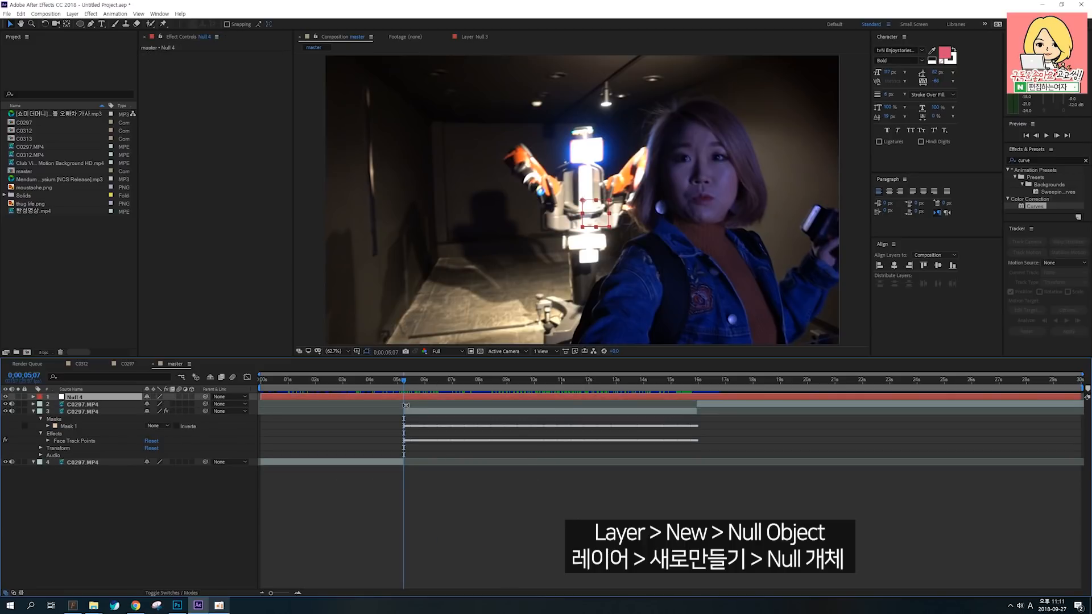
- Rename the new null layer as 얼굴 null
key("Return")
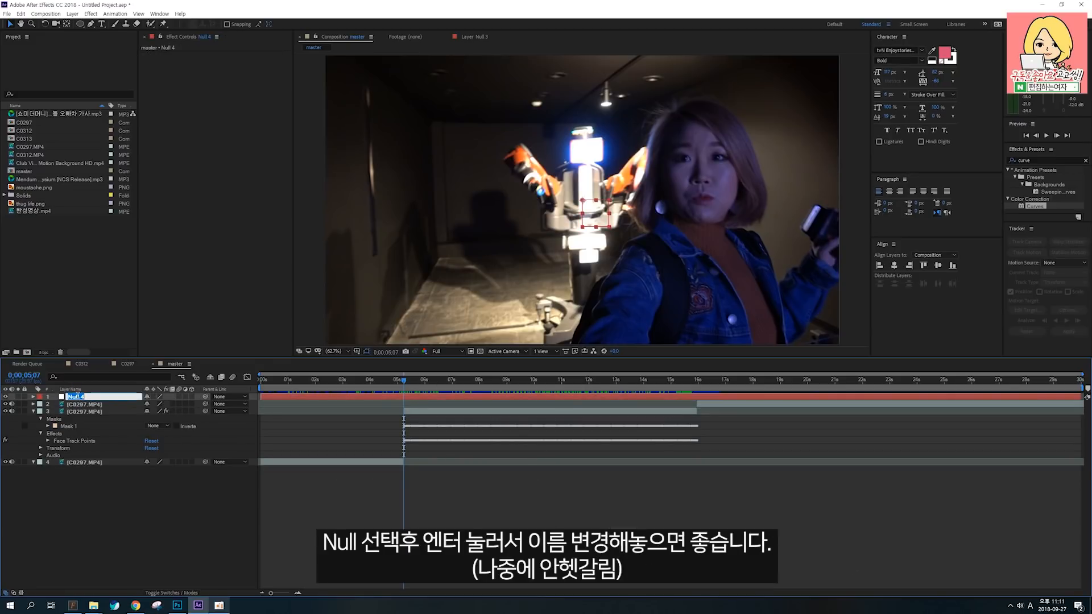
key("BackSpace")
type("얼굴 null")
key("Return")
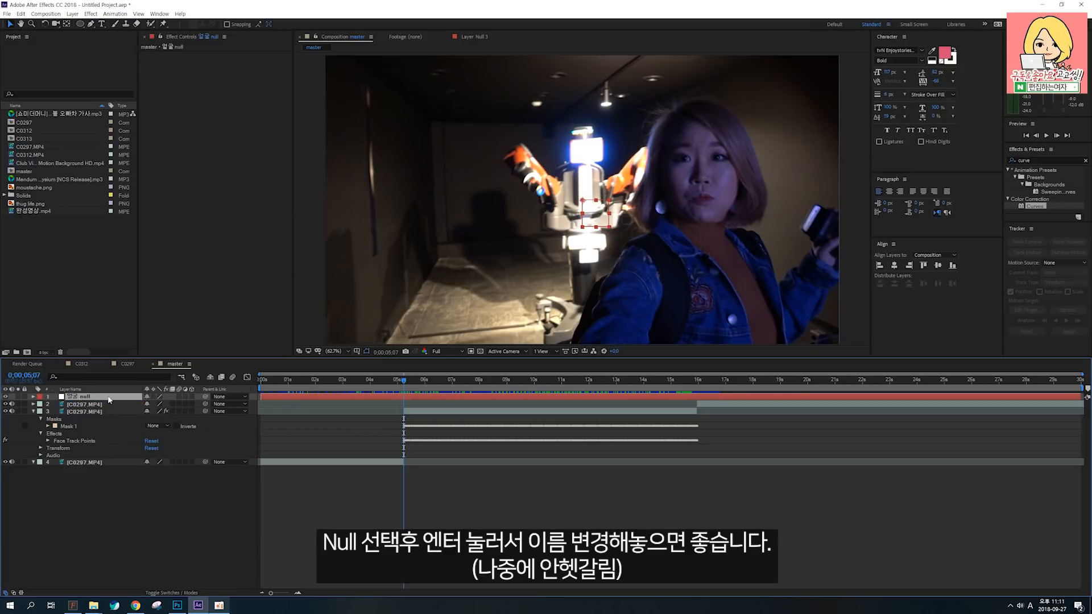
left_click(405, 508)
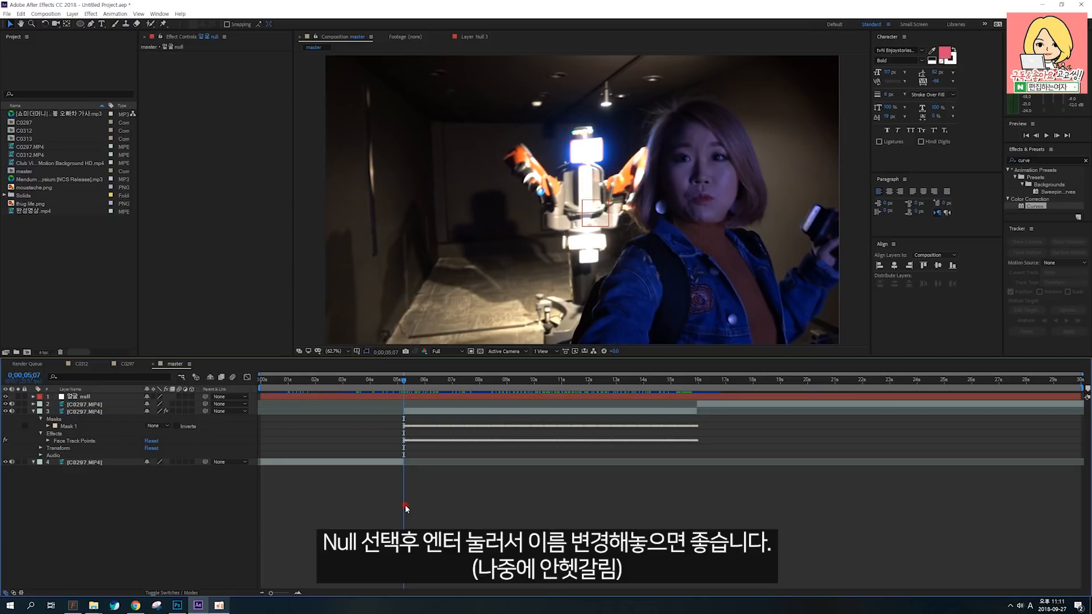
left_click(84, 397)
left_click(493, 340)
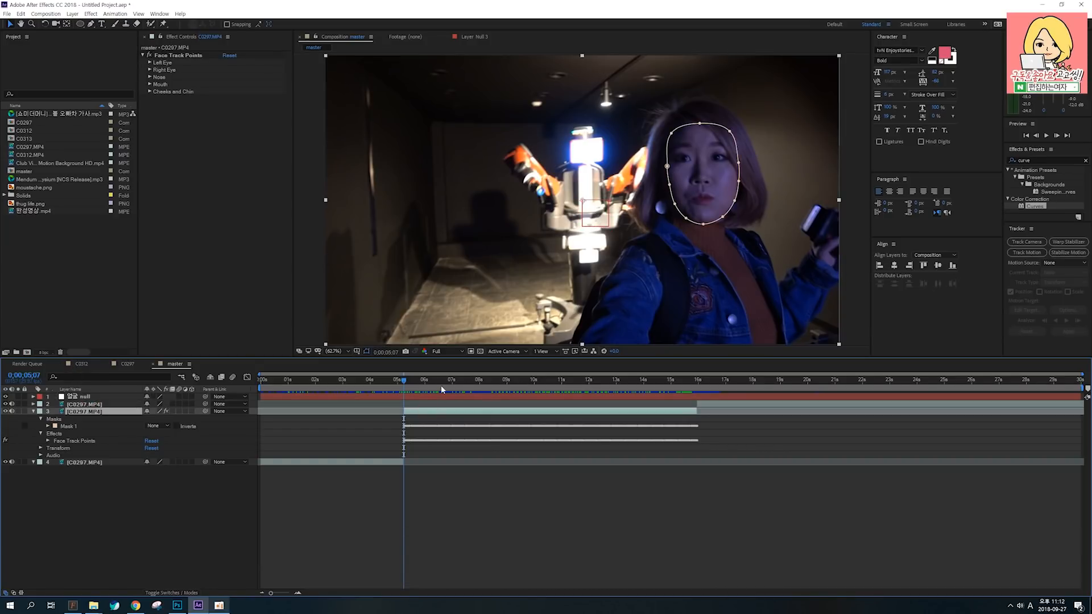
left_click(162, 60)
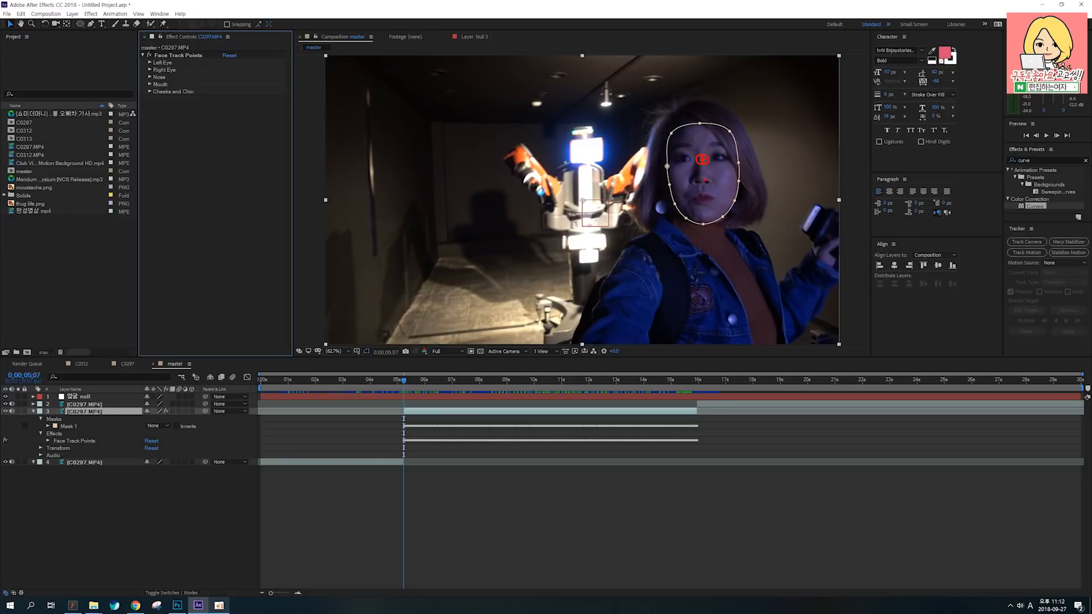
mouse_move(644, 157)
left_mouse_down()
mouse_move(644, 170)
mouse_move(693, 148)
mouse_move(801, 171)
left_mouse_up()
key("Escape")
- Reveal the Position property of the face null, expand the Nose points of the middle segment's Face Track Points, and select Nose Bridge
left_click(94, 398)
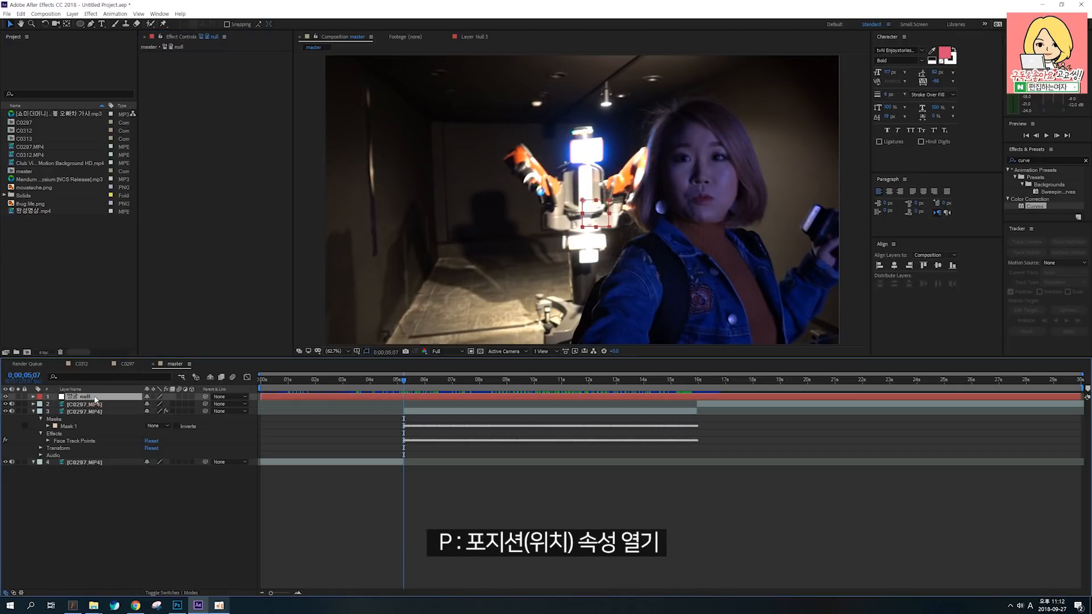
key("p")
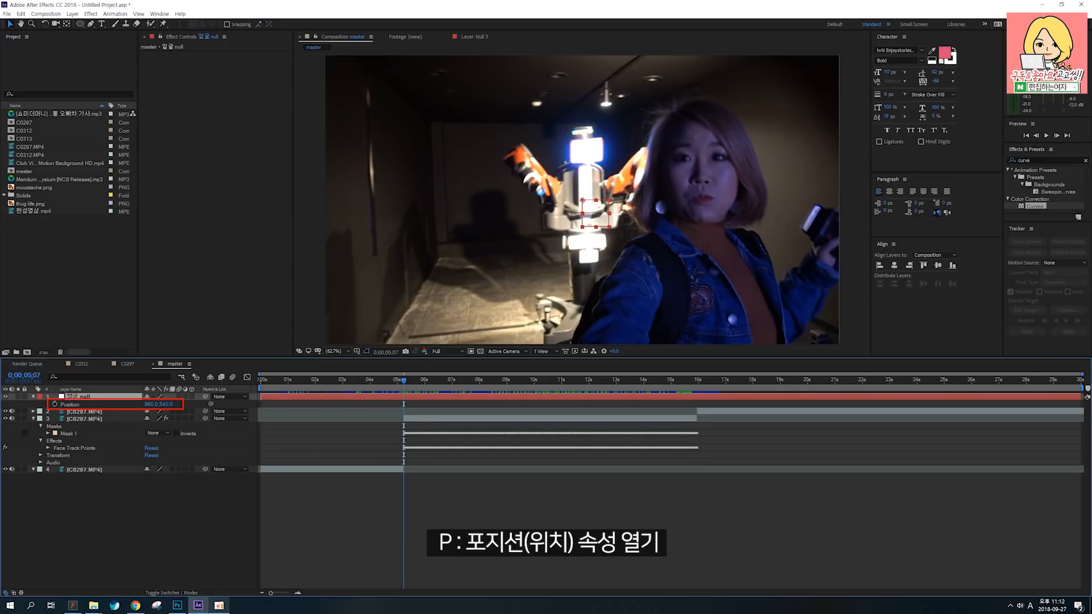
left_click(437, 420)
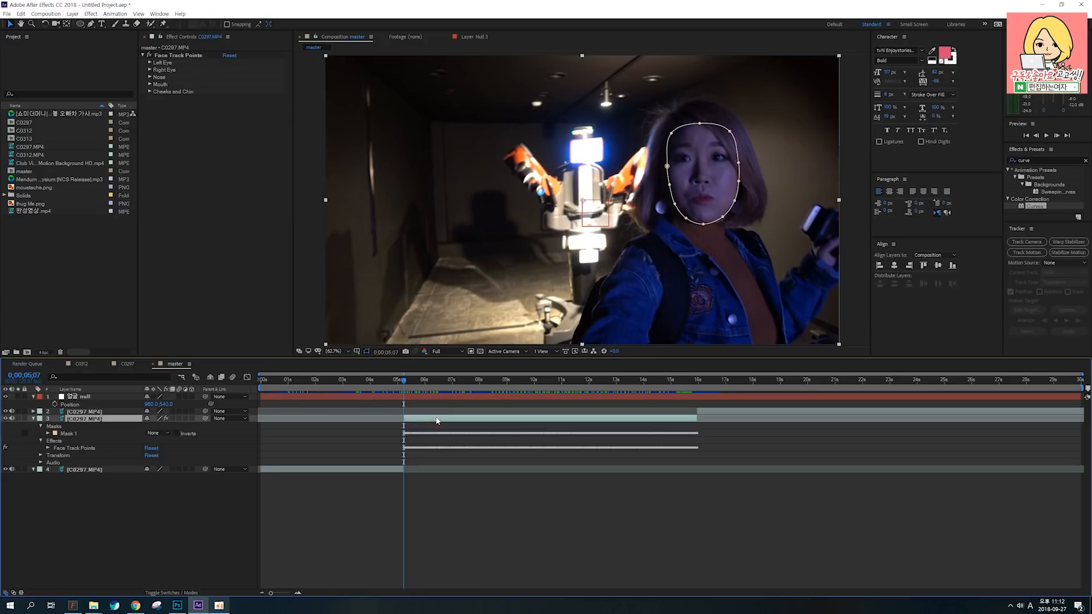
left_click(48, 448)
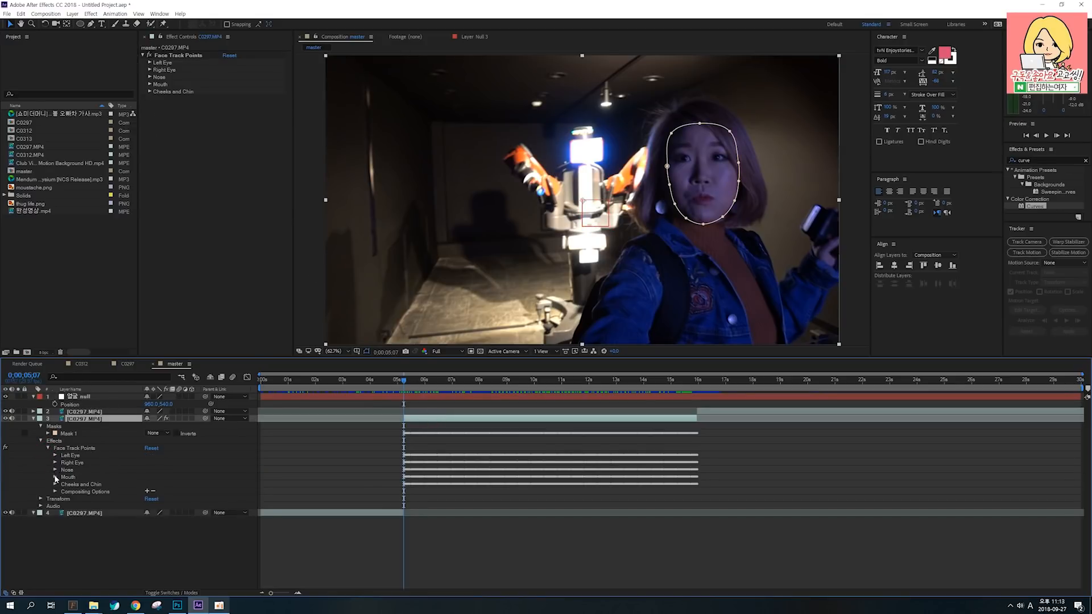
left_click(56, 471)
left_click(103, 478)
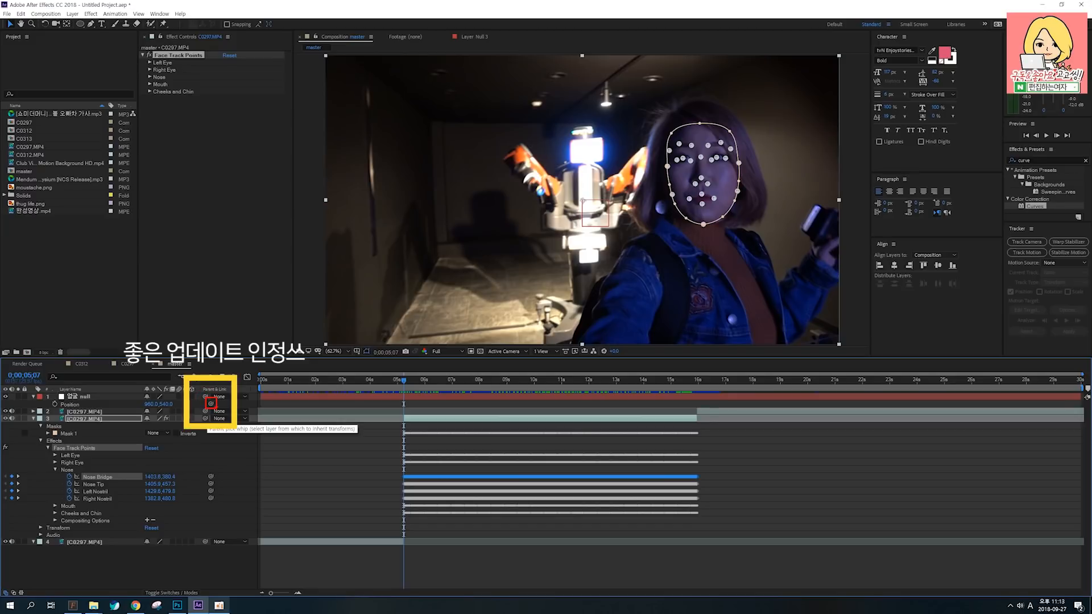
- Add an expression to the face null's Position that links it to the Nose Bridge point of the middle segment's Face Track Points
left_click_drag(210, 404, 203, 411)
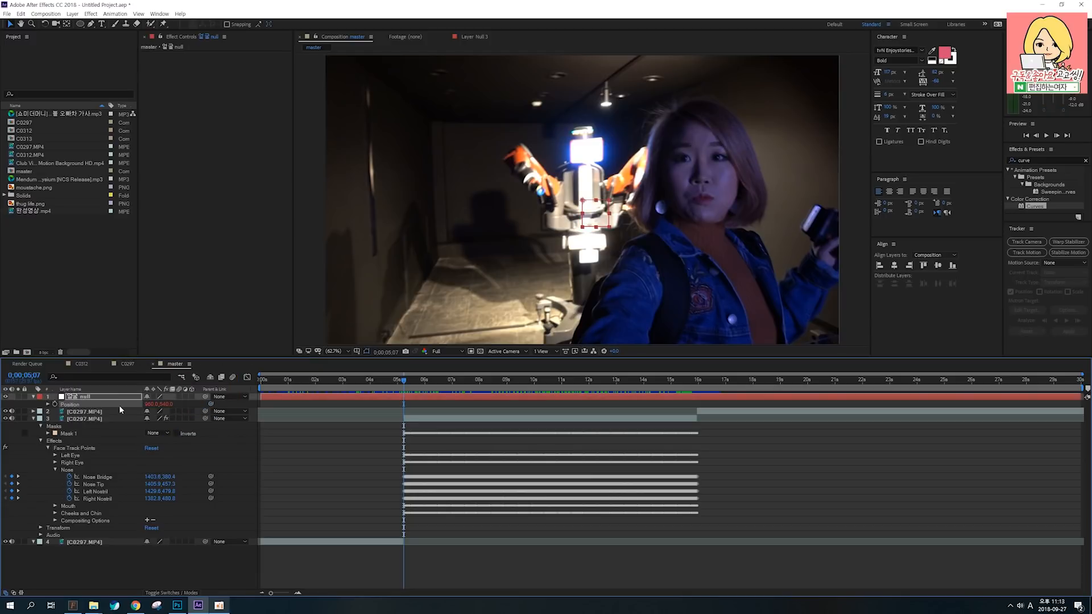
left_click(222, 420)
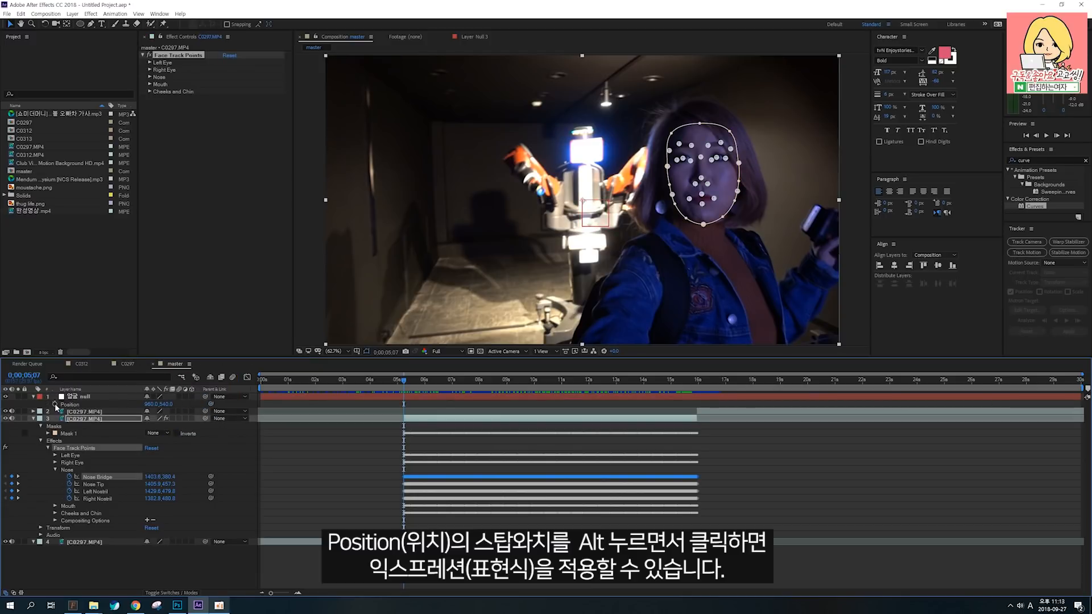
left_click(55, 404, "alt")
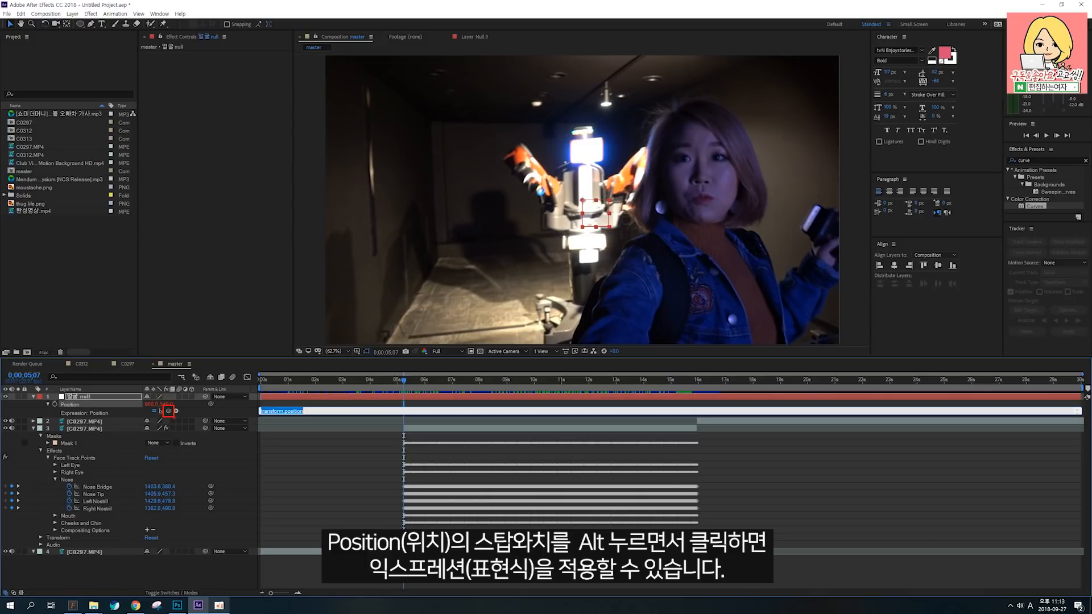
left_click(169, 414)
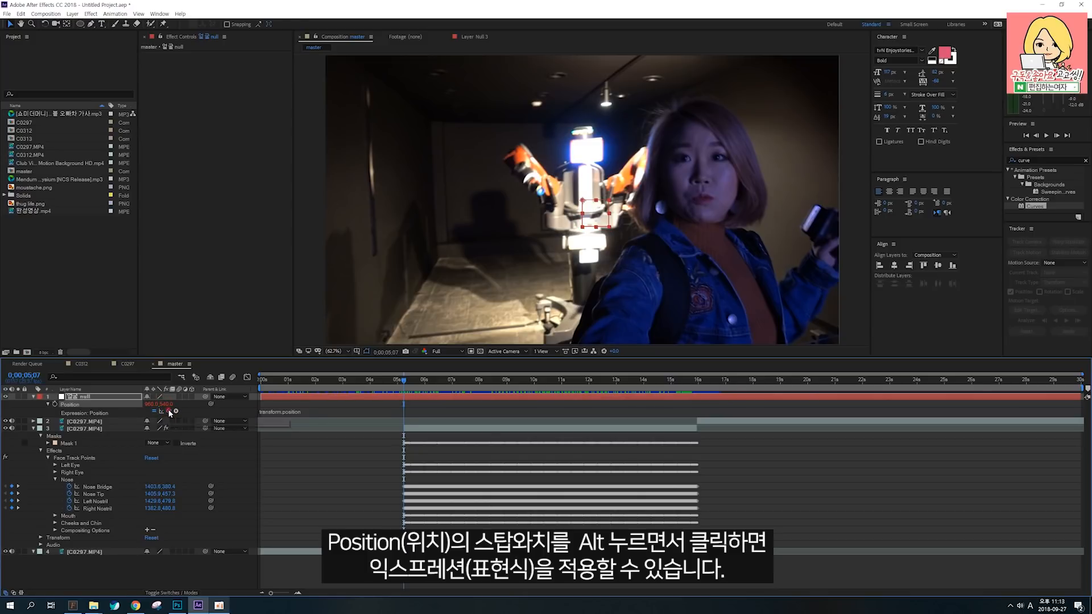
left_click_drag(169, 411, 107, 486)
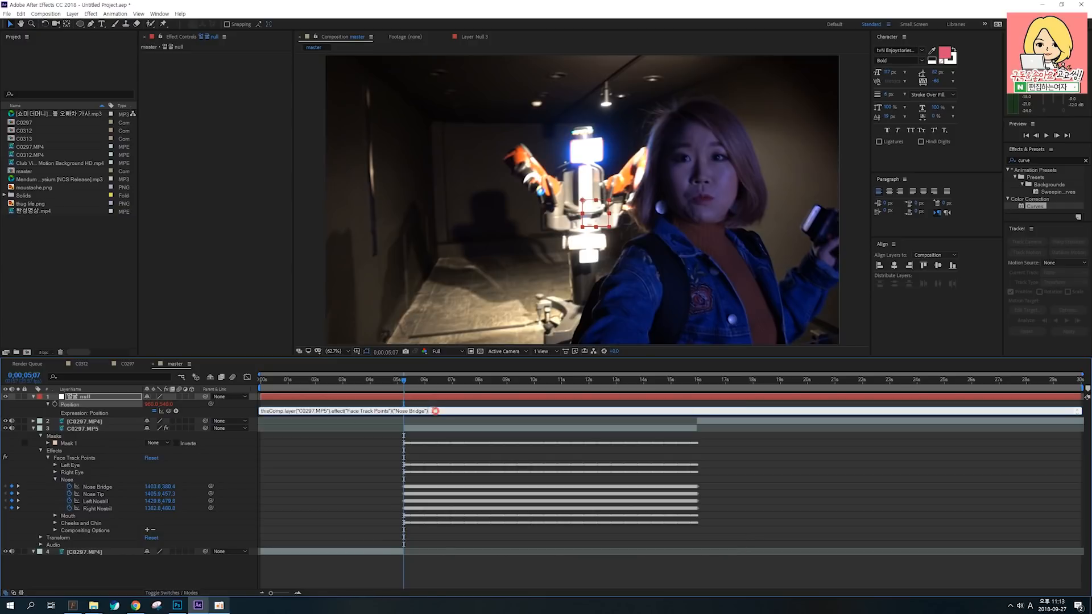
key("ctrl+a")
key("KP_Enter")
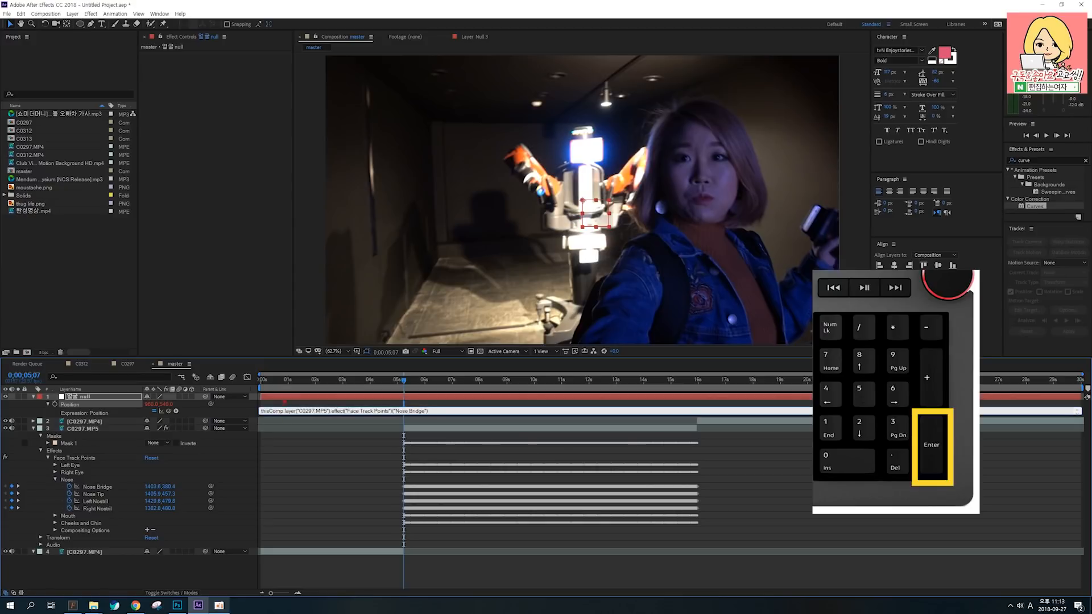
left_click(288, 402)
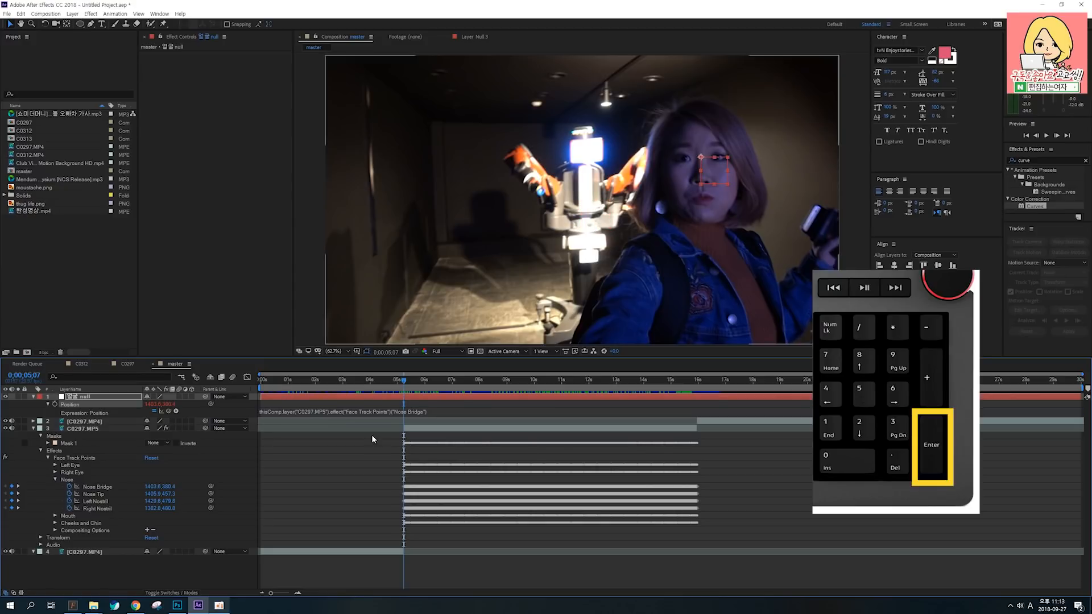
- Check the face null against the footage around the first cut and snap the playhead to the start of the middle segment
mouse_move(404, 380)
left_mouse_down()
mouse_move(619, 387)
mouse_move(401, 391)
left_mouse_up()
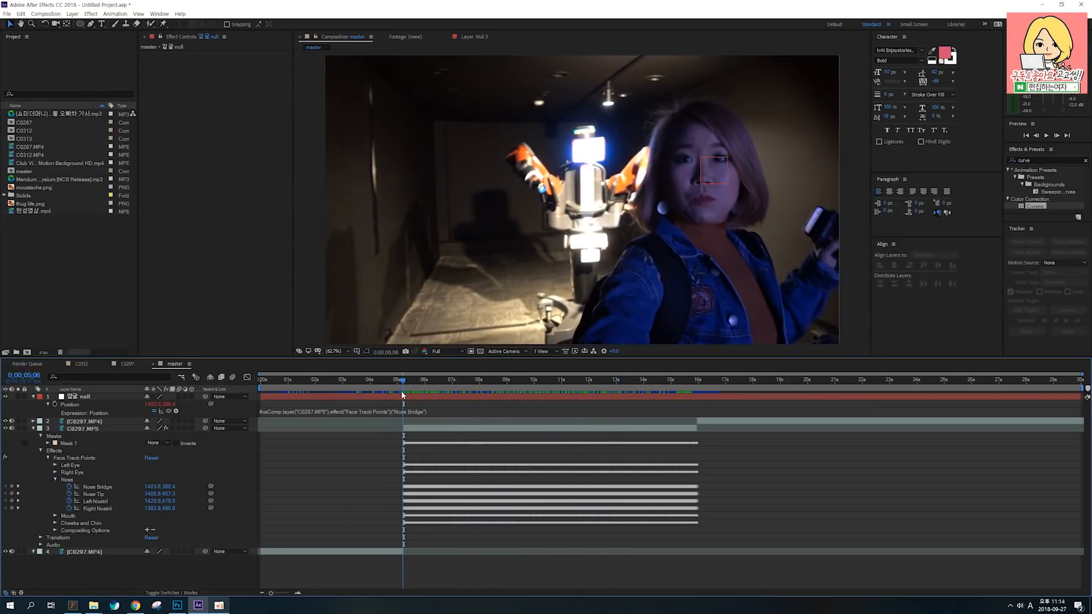
left_click(95, 397)
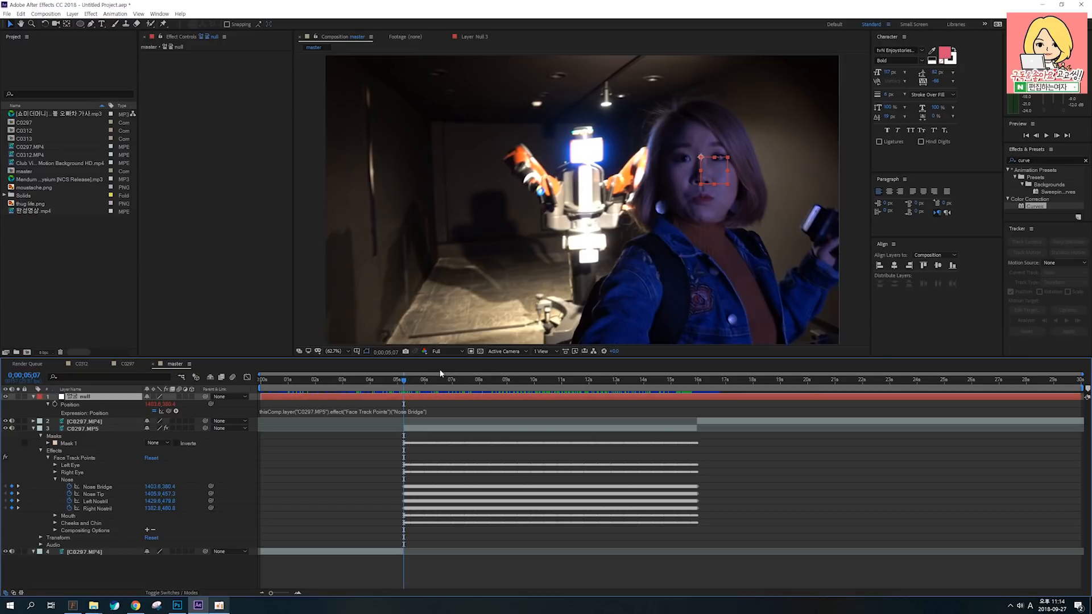
left_click_drag(397, 380, 404, 384)
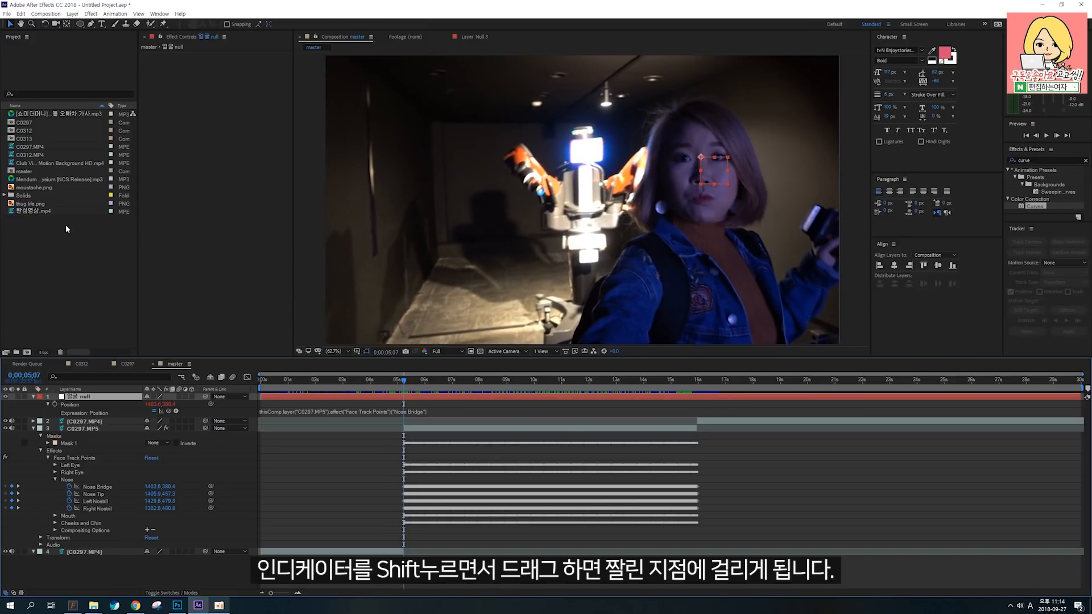
- Import thug life.png and add it to the master composition directly below the face null
double_click(39, 247)
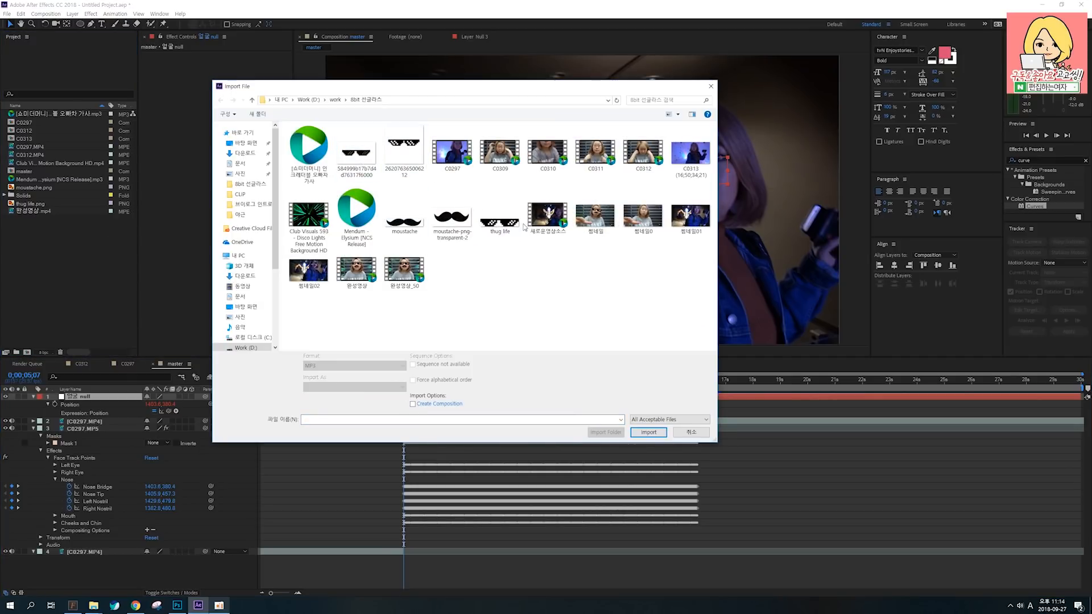
left_click(500, 219)
left_click(648, 425)
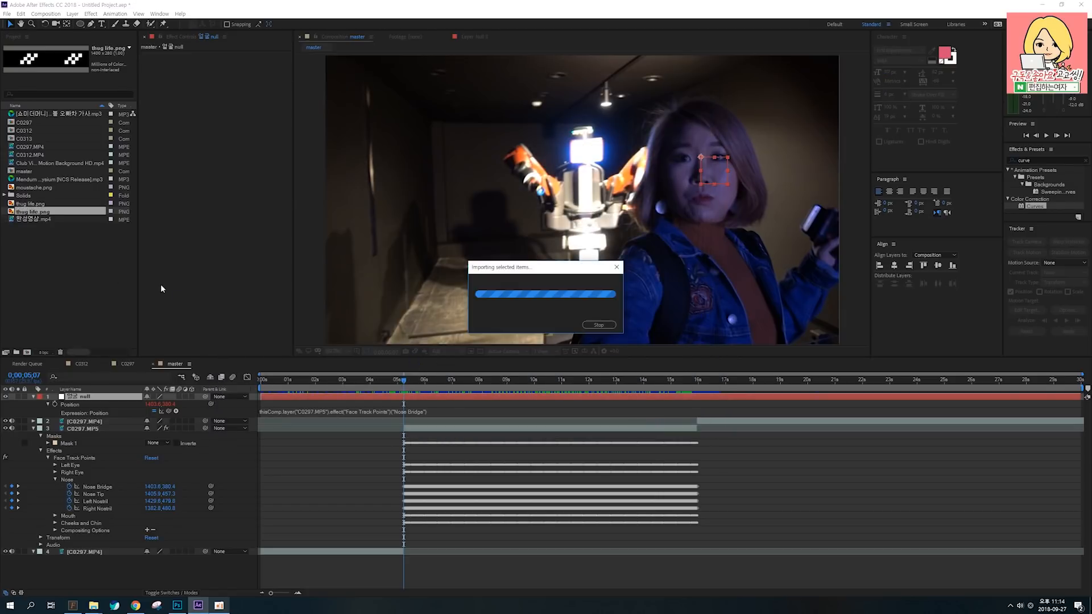
left_click_drag(38, 215, 85, 418)
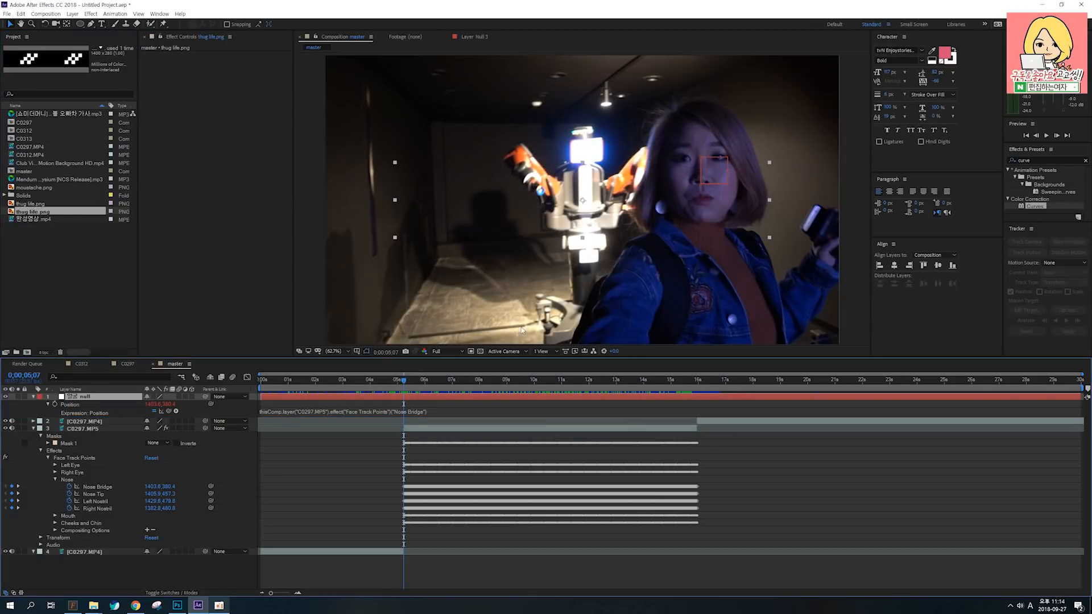
- Scale the thug life.png sunglasses to 25% and place them over the woman's eyes
key("s")
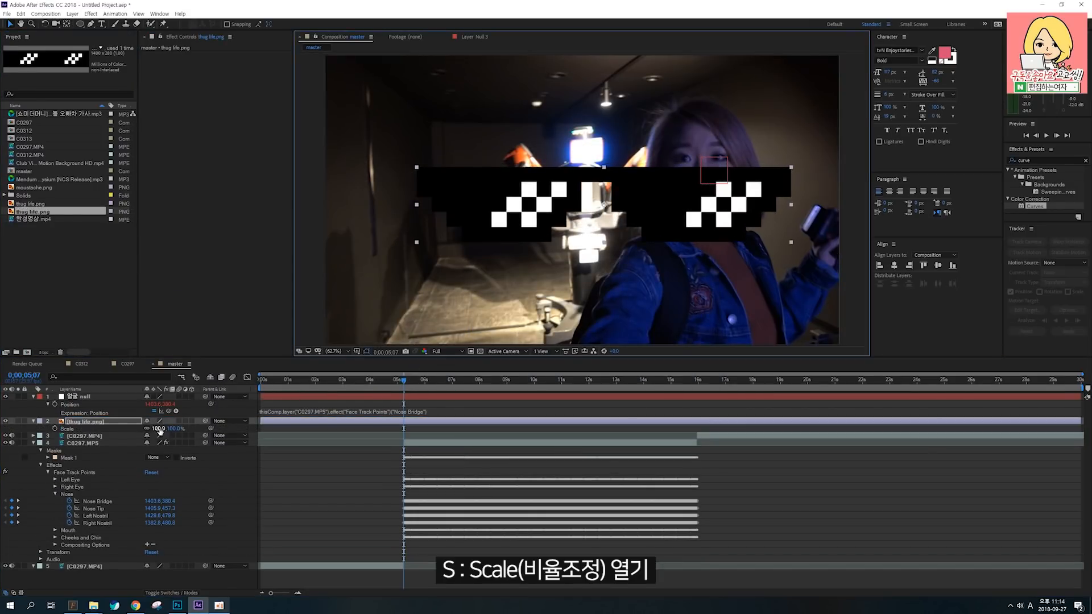
left_click_drag(161, 428, 128, 427)
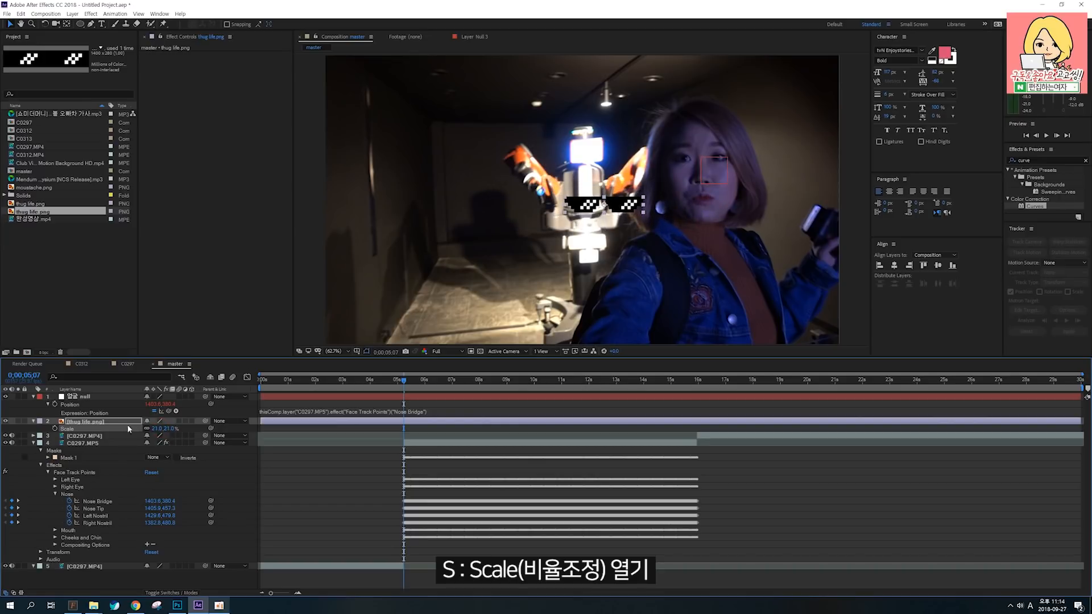
left_click_drag(619, 206, 720, 164)
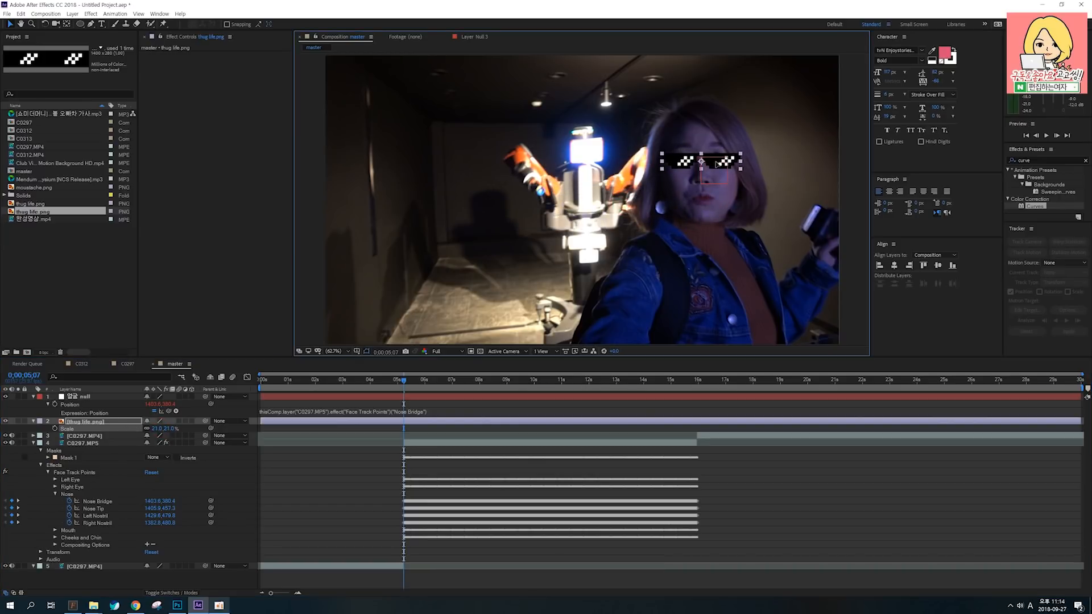
left_click_drag(162, 429, 213, 418)
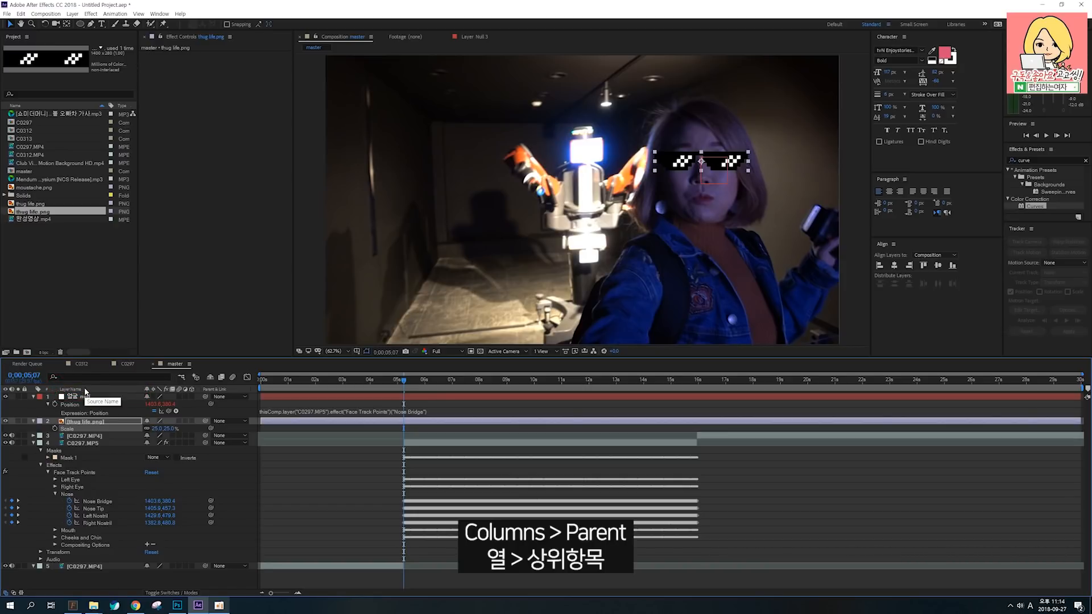
- Parent the thug life.png layer to the face null through the Parent & Link column and check that the sunglasses follow the face
right_click(85, 391)
mouse_move(114, 415)
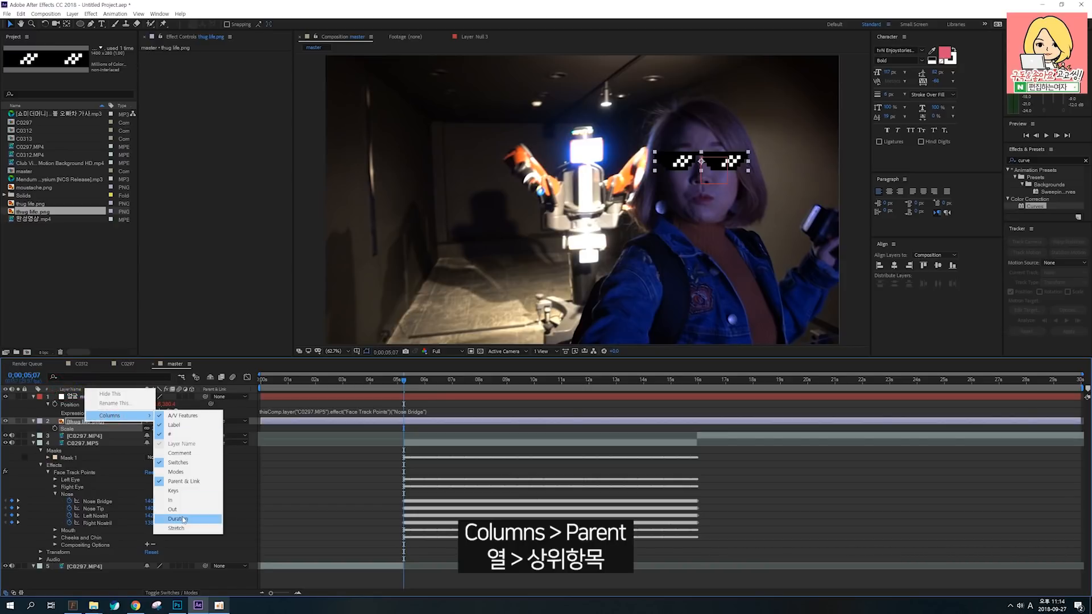
left_click(186, 482)
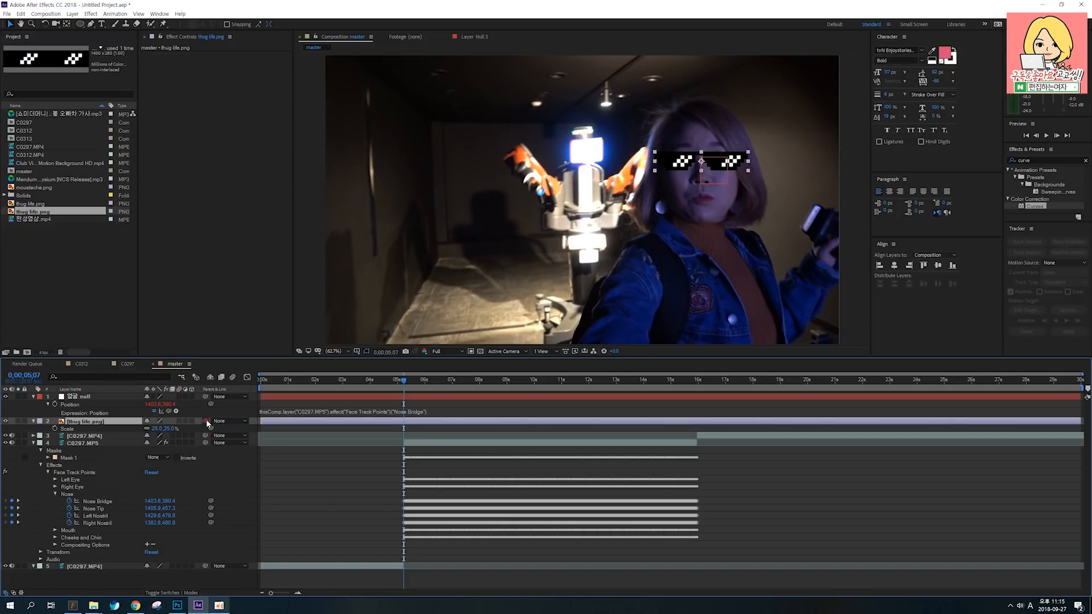
left_click_drag(205, 421, 80, 396)
left_click_drag(404, 380, 503, 379)
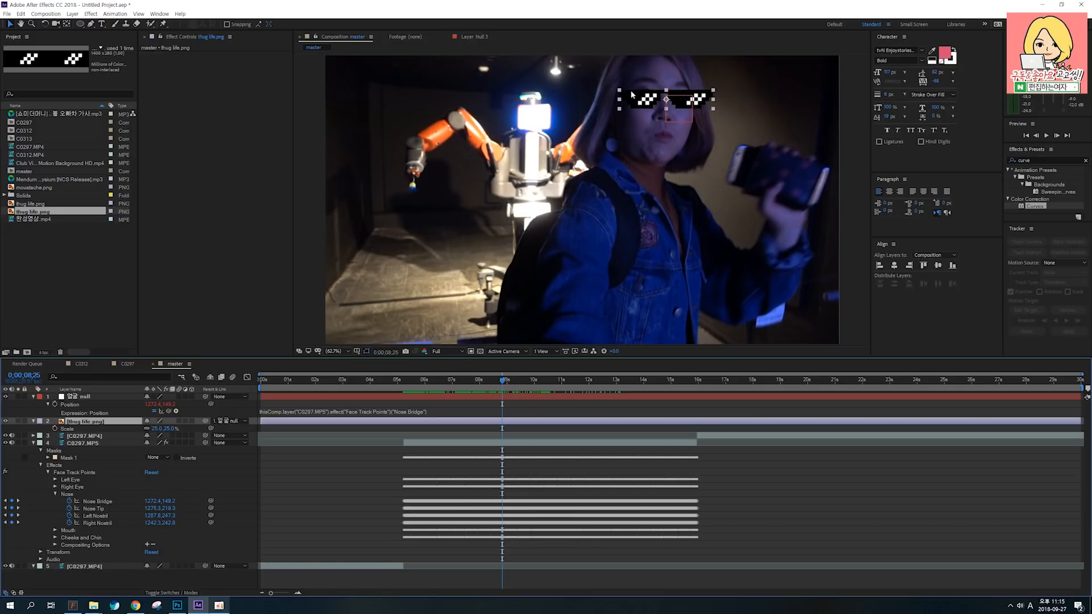
mouse_move(417, 388)
left_mouse_down()
mouse_move(407, 387)
mouse_move(438, 387)
left_mouse_up()
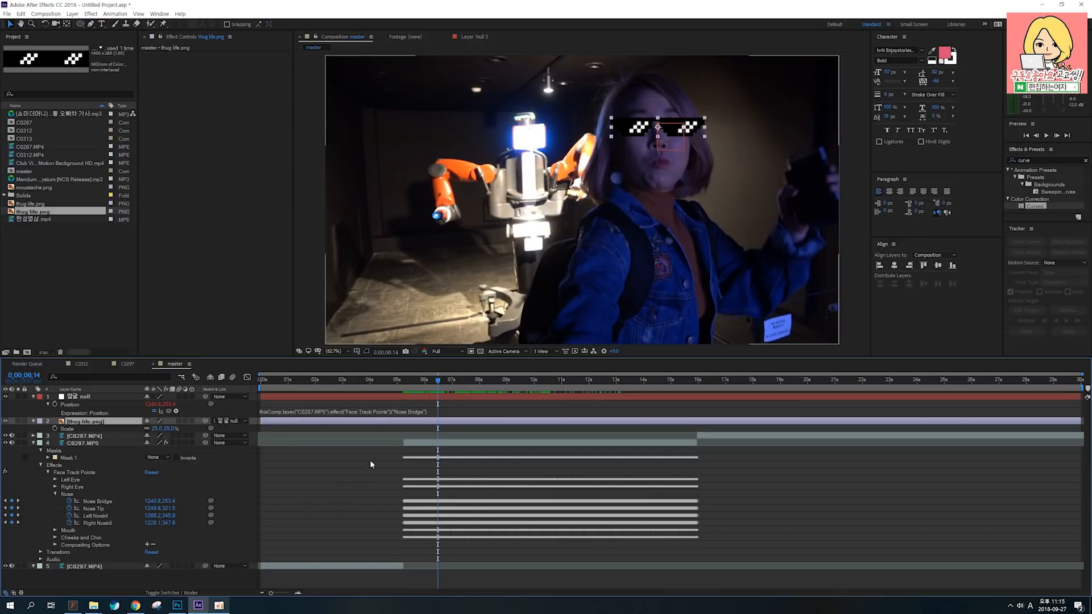
left_click_drag(414, 385, 412, 387)
- Return to the beginning of the middle segment and show the face null's Rotation property
left_click(106, 397)
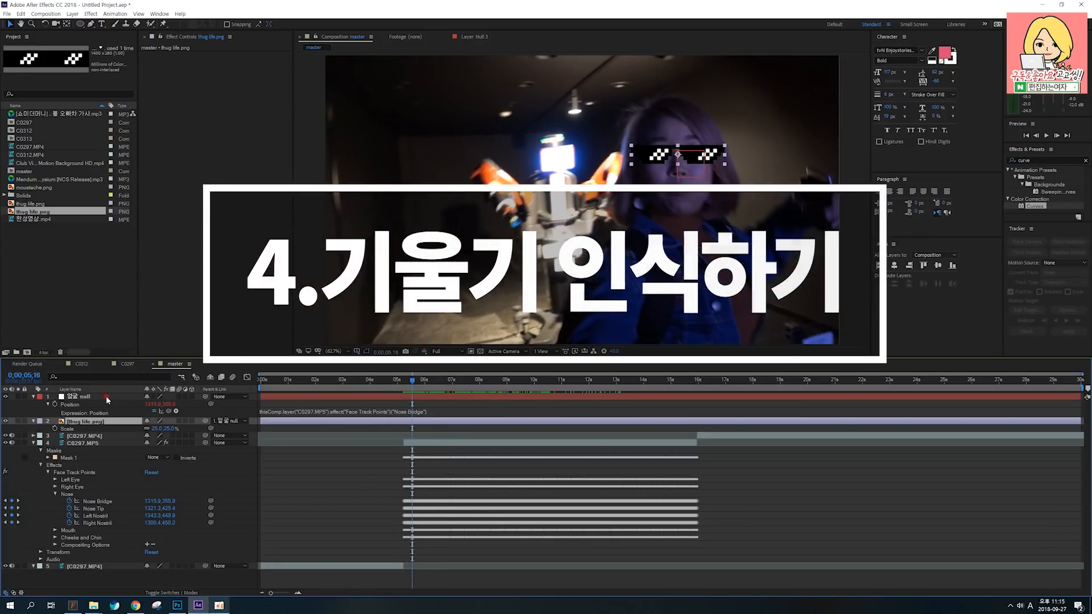
left_click(404, 385)
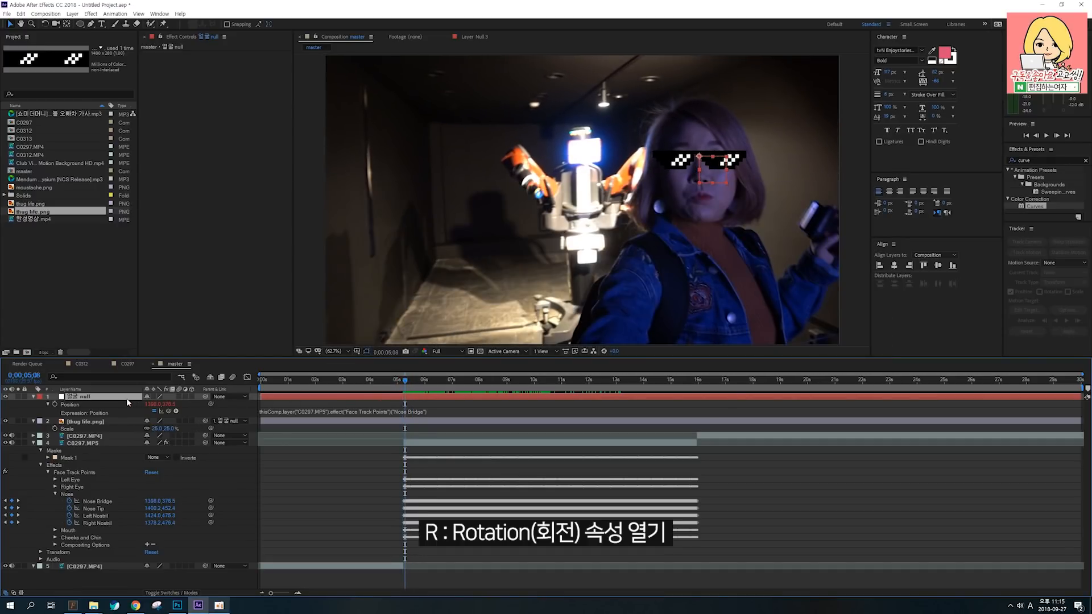
key("r")
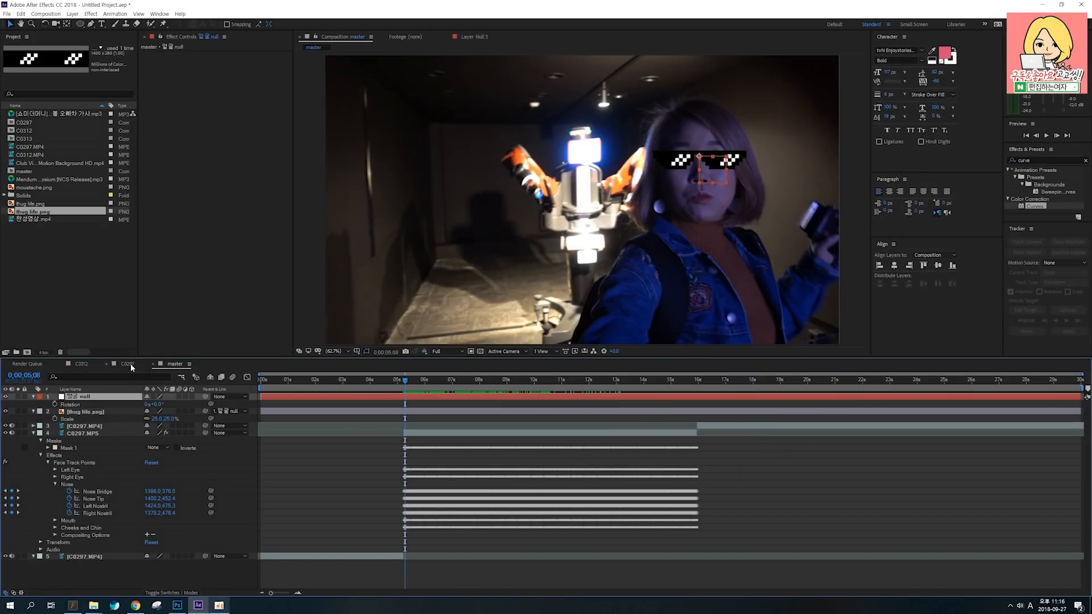
- Show the expressions of Null 3 in the C0297 composition and copy its whole Rotation expression
left_click(128, 364)
left_click(95, 448)
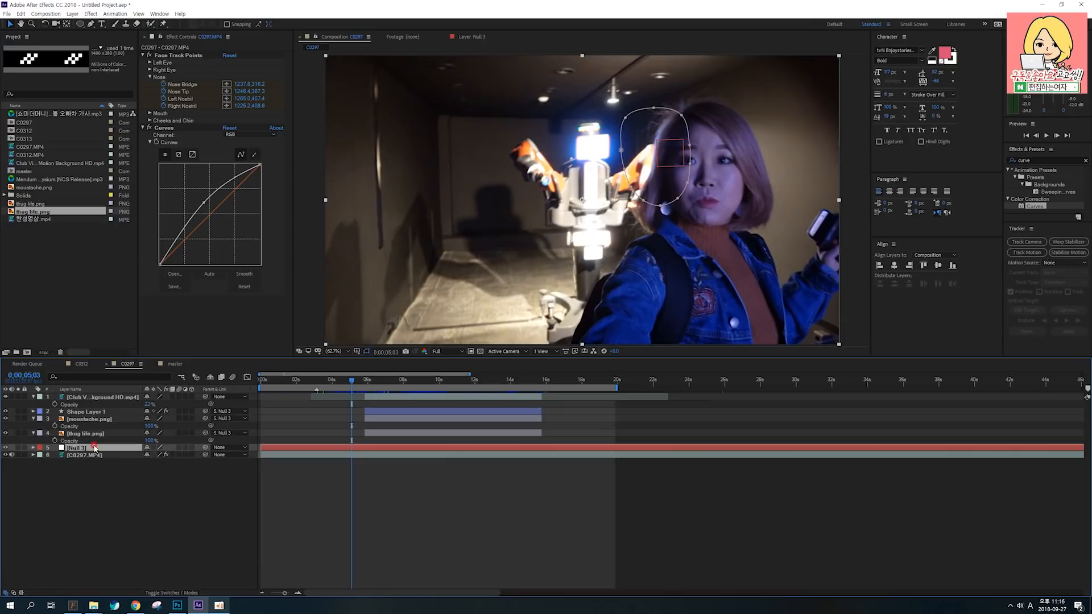
key("e")
key("e")
left_click(268, 481)
left_click(261, 477)
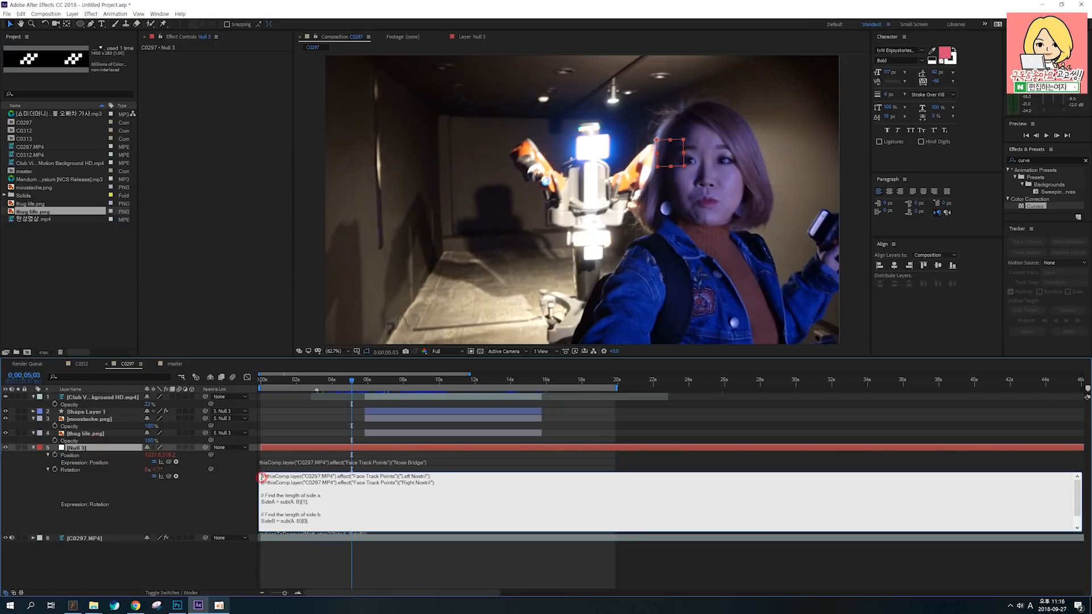
left_click_drag(262, 477, 401, 561)
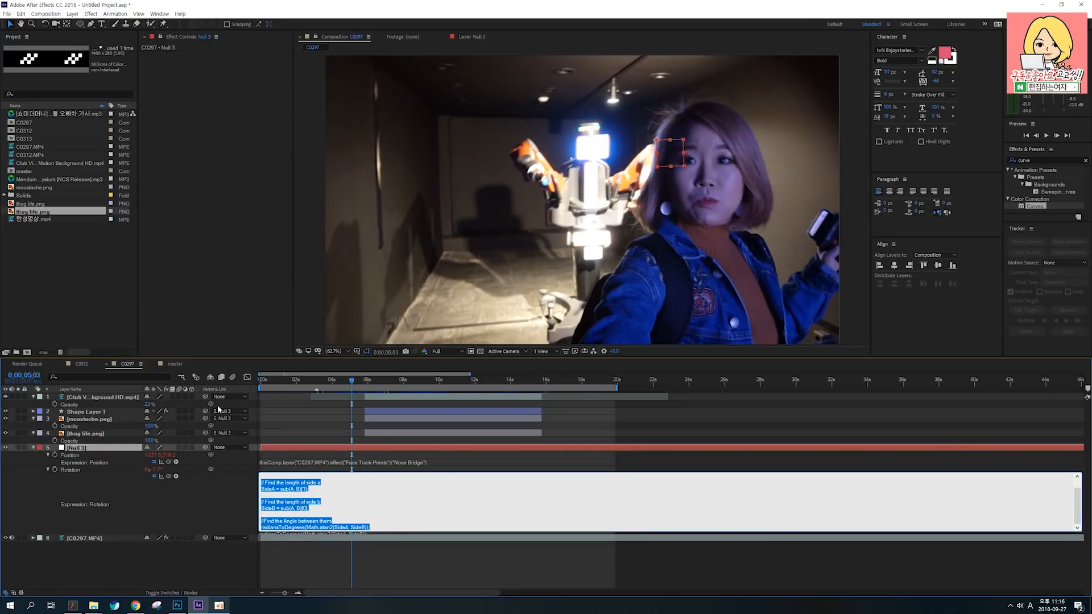
- Add an expression to the face null's Rotation in the master composition, paste the copied nostril-angle code and enlarge its editing area to show every line
left_click(174, 365)
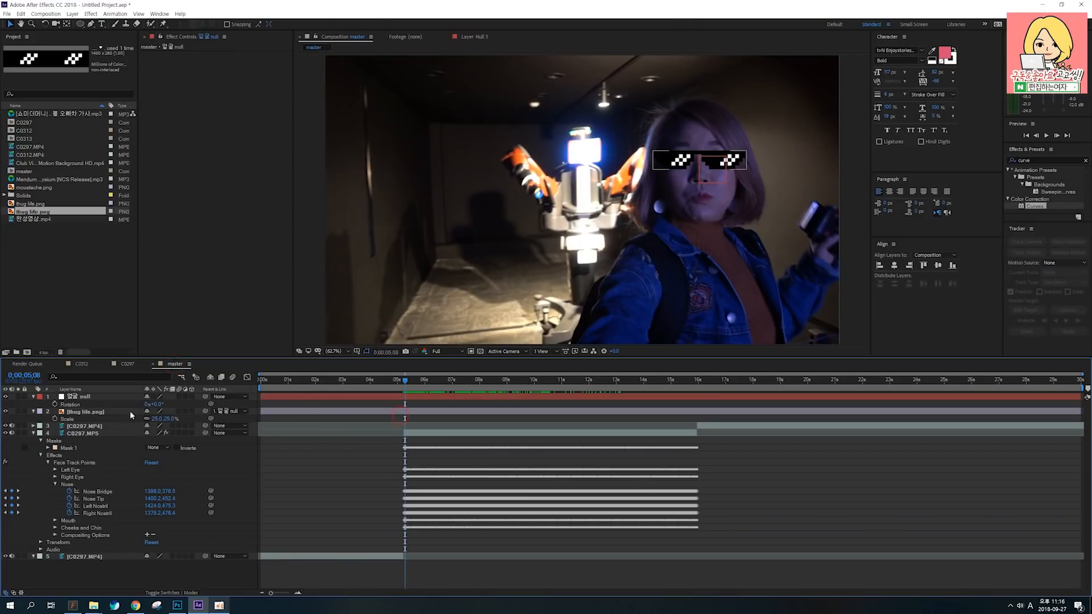
left_click(91, 397)
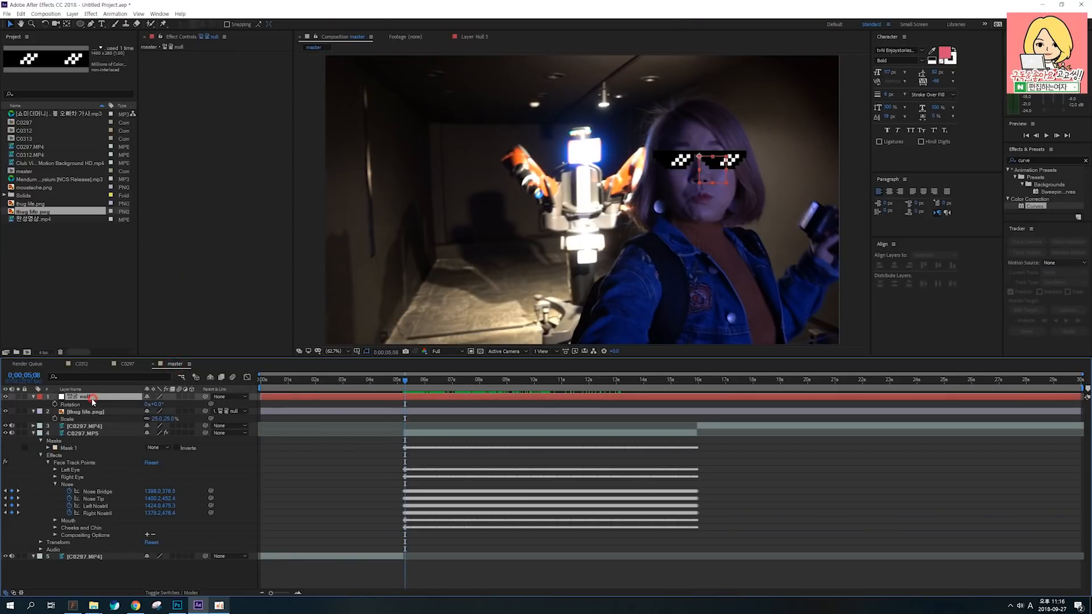
left_click(55, 404, "alt")
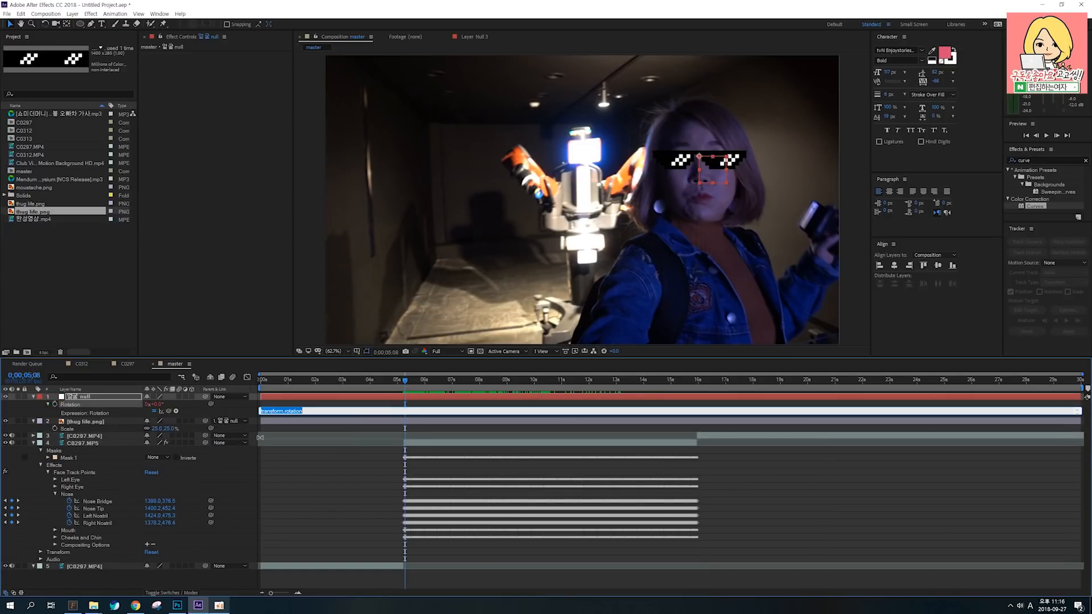
type("radiansToDegrees(Math.atan2(SideA, SideB));")
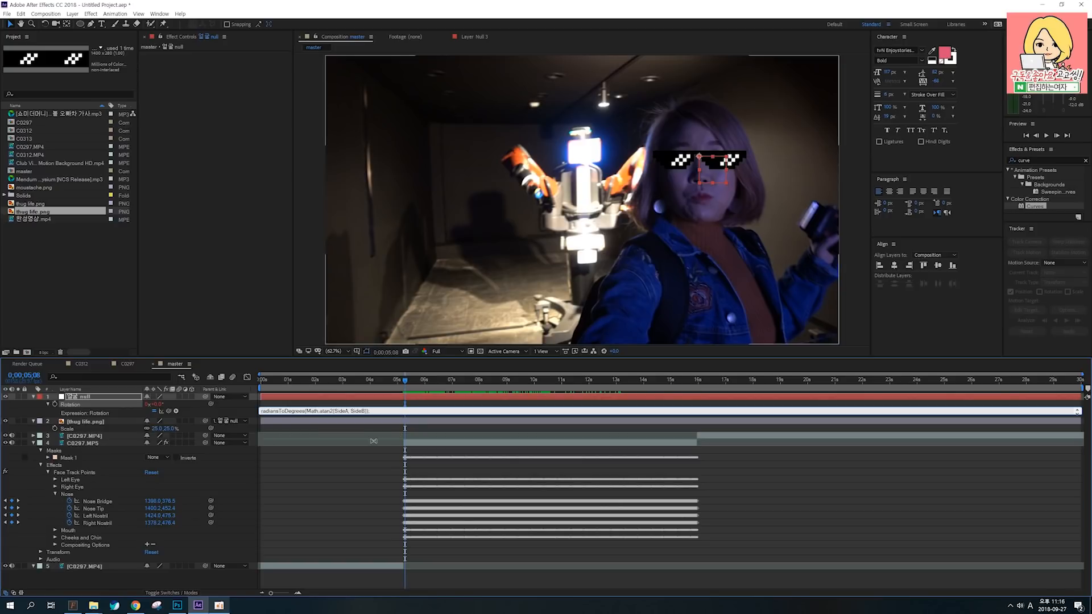
key("ctrl+2")
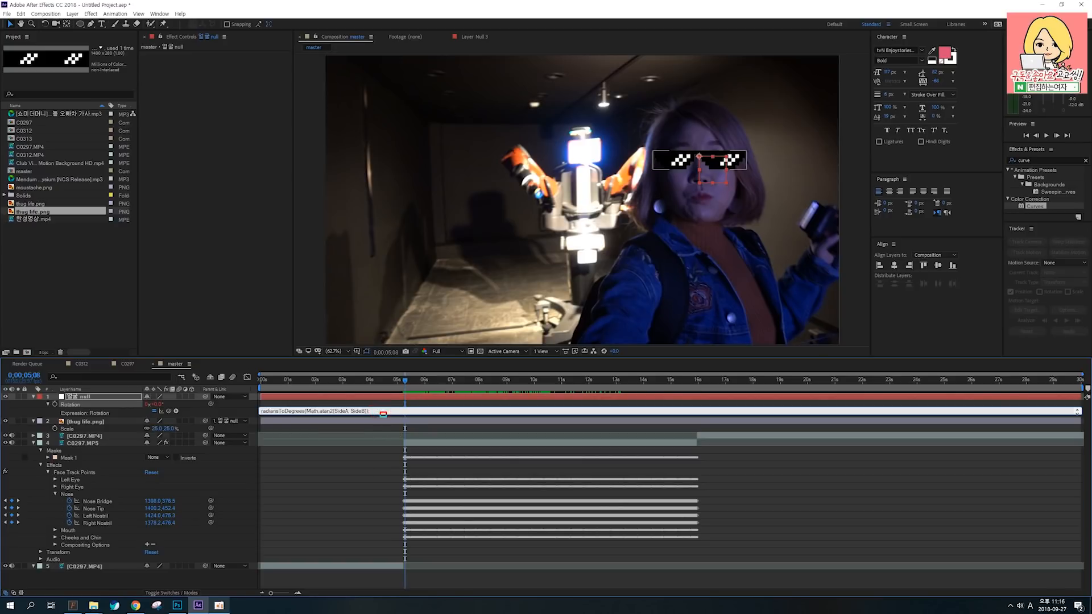
left_click(381, 411)
key("ctrl+v")
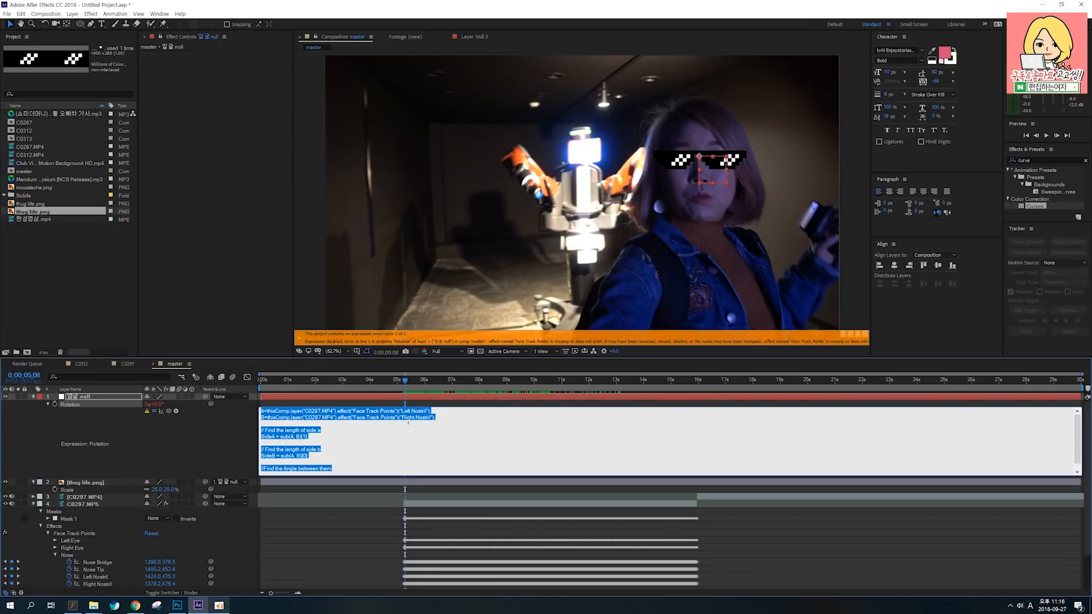
left_click_drag(378, 425, 379, 490)
left_click(385, 459)
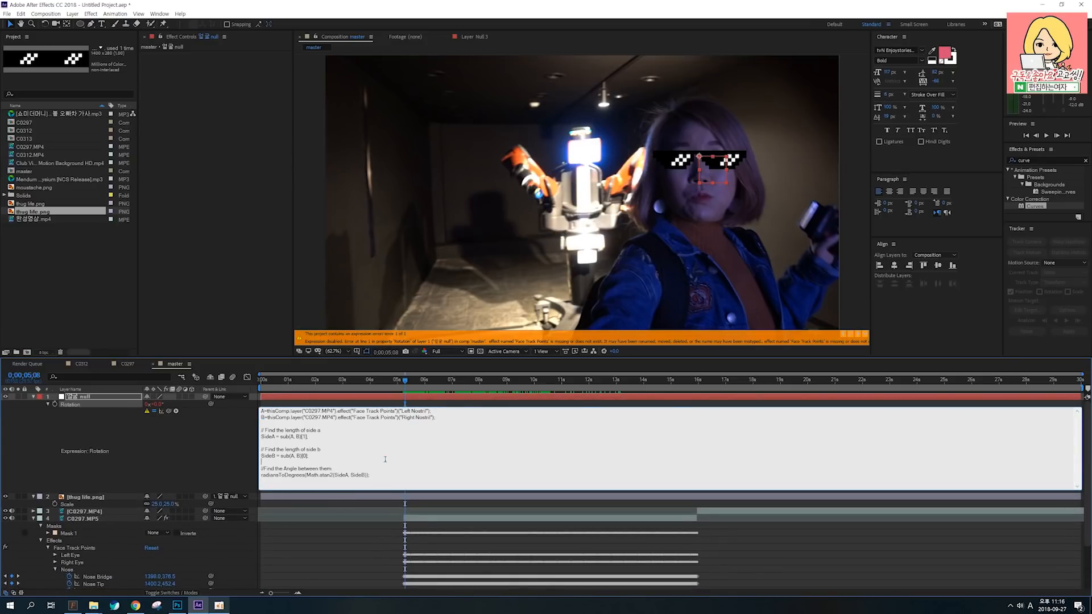
- Compare the layer name used in the face null's Rotation expression with the name of the tracked middle segment's layer
left_click_drag(305, 413, 332, 411)
left_click(370, 466)
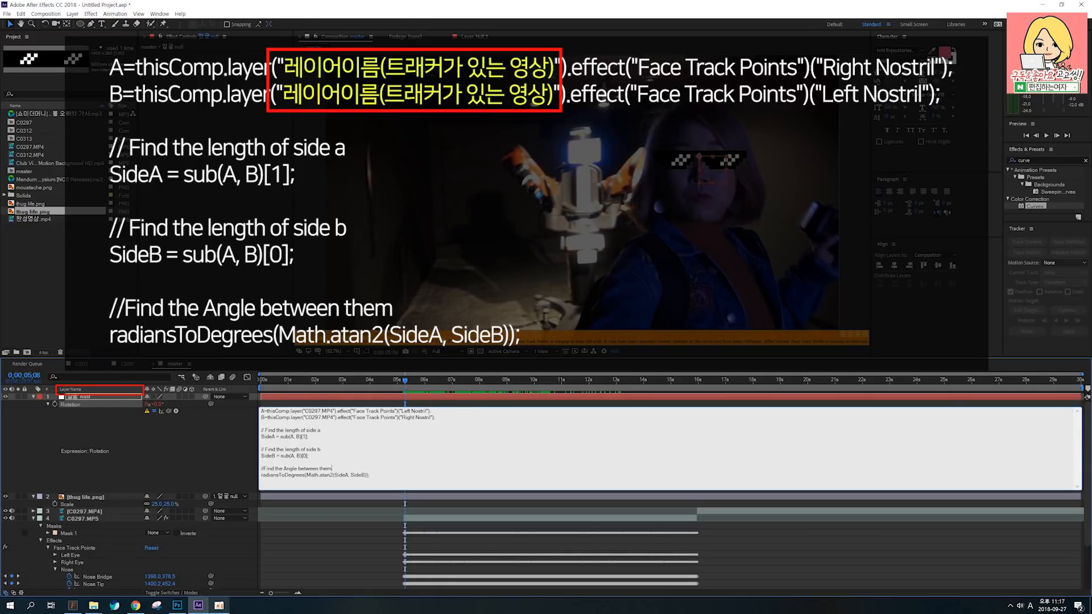
left_click(80, 389)
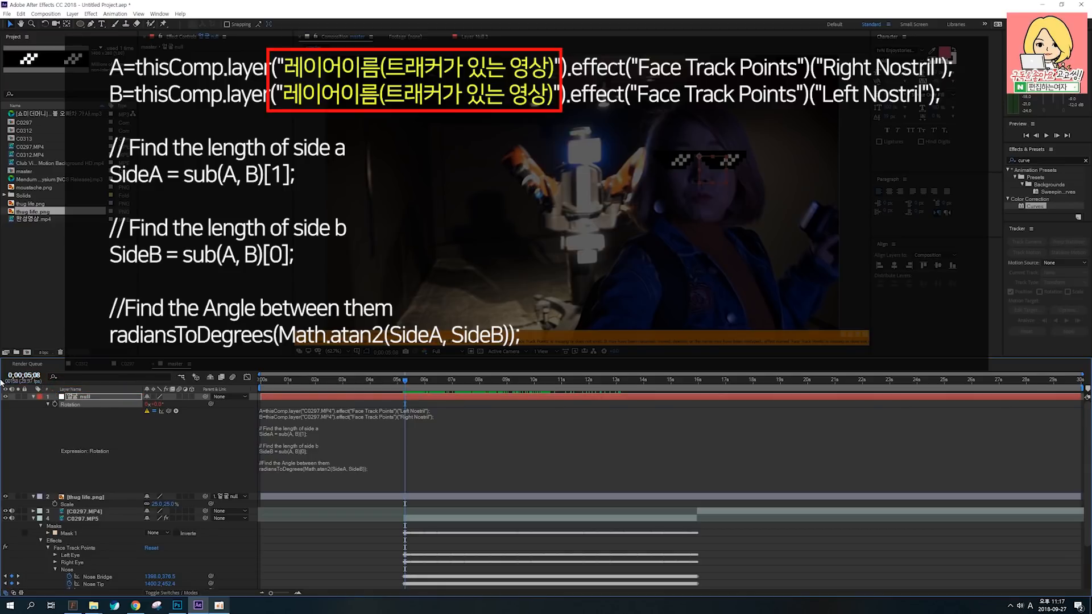
left_click(81, 390)
left_click(282, 451)
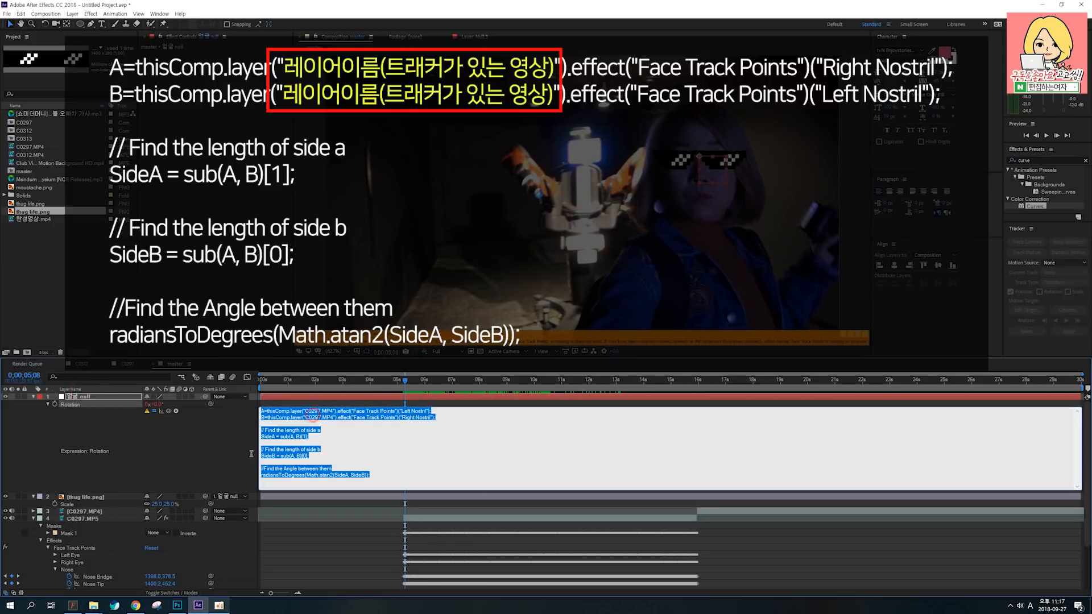
mouse_move(97, 523)
left_mouse_down()
mouse_move(68, 519)
mouse_move(103, 508)
mouse_move(249, 401)
left_mouse_up()
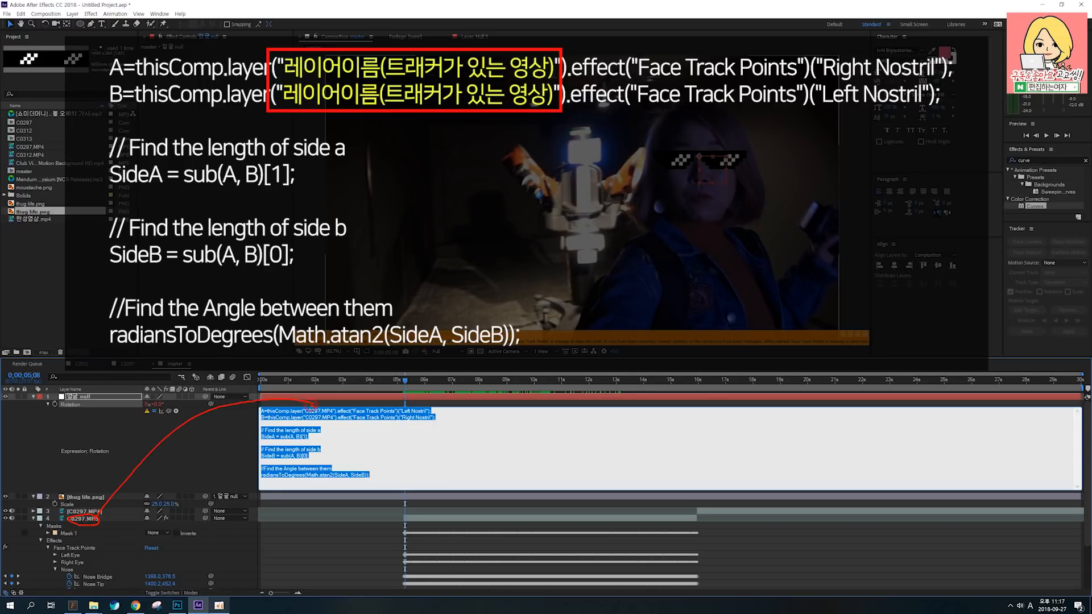
key("Escape")
left_click(424, 513)
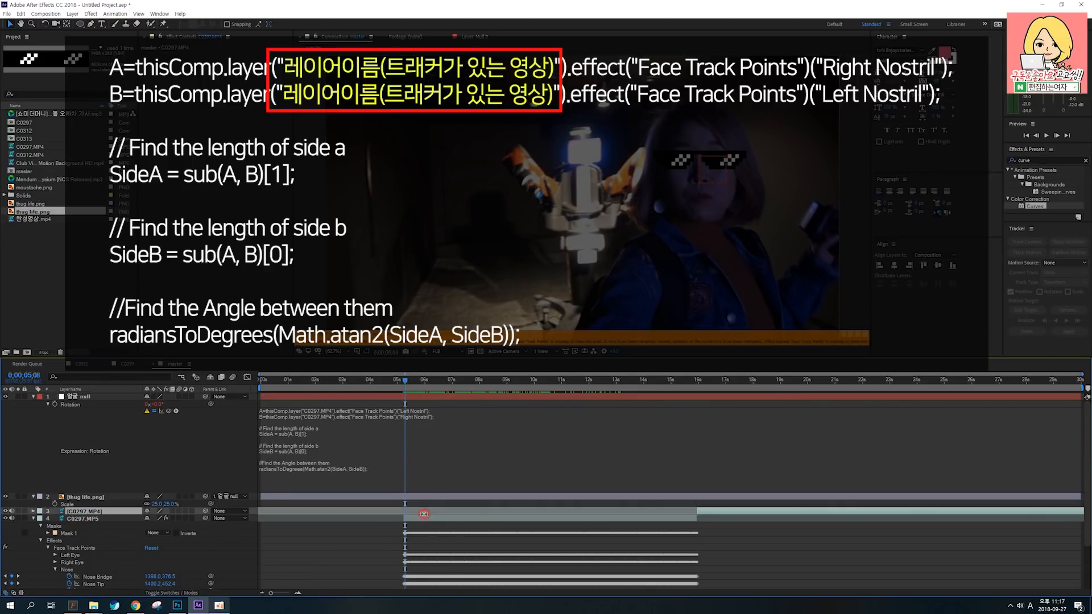
left_click(431, 518)
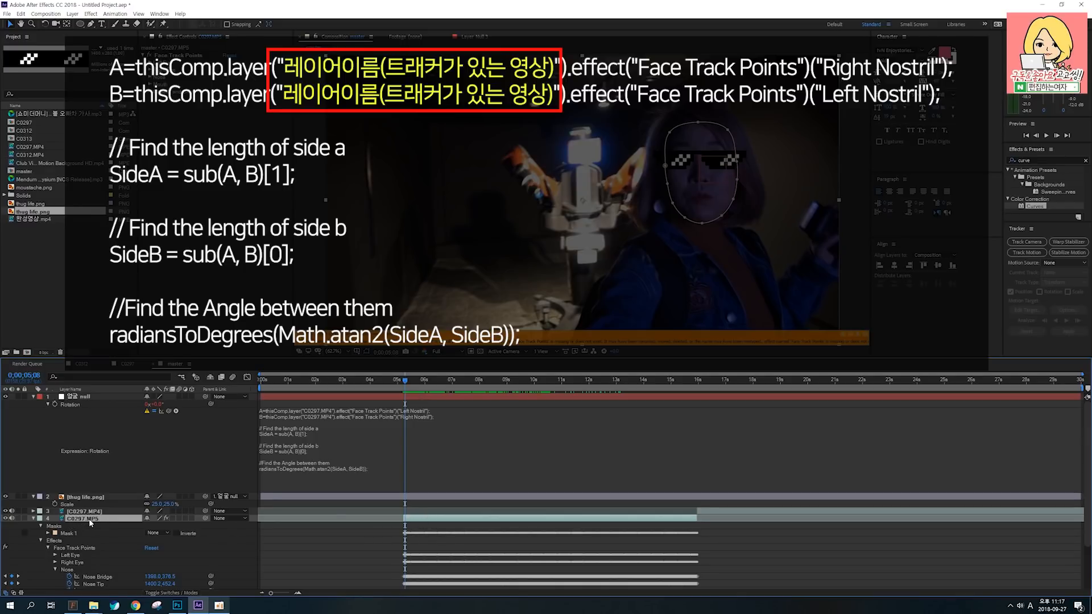
- Change the layer name in lines A and B of the face null's Rotation expression to C0297.MP5 and apply the expression
left_click(332, 416)
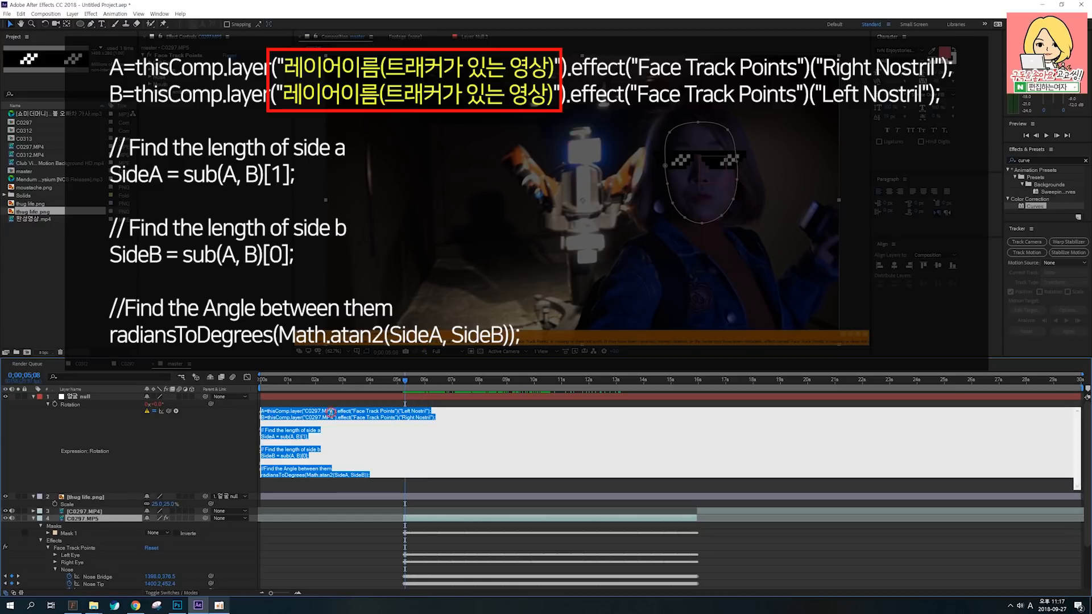
left_click_drag(333, 411, 306, 411)
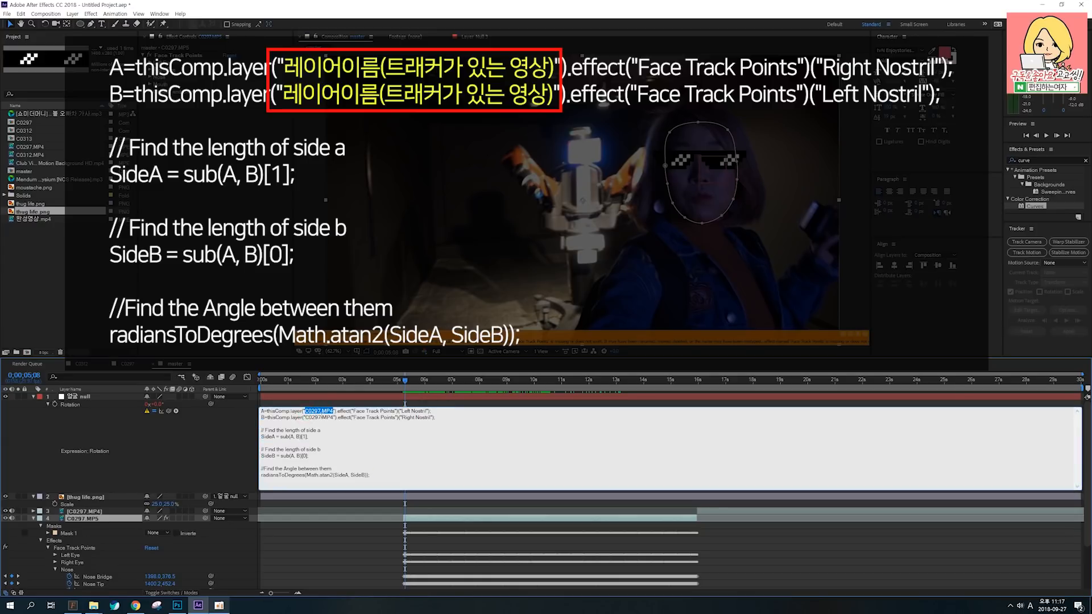
left_click(305, 412)
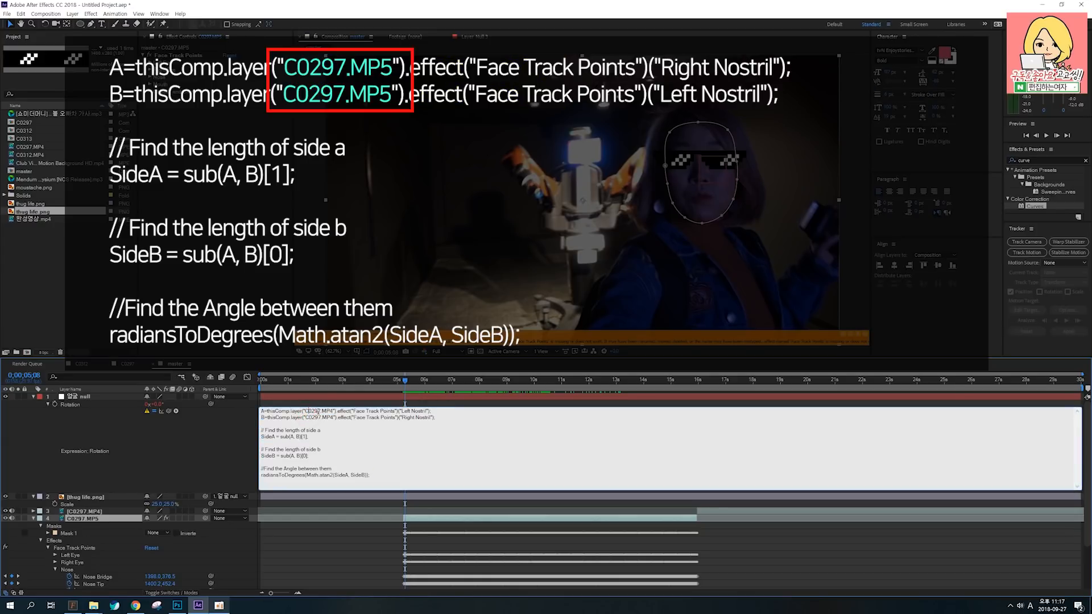
left_click_drag(330, 410, 334, 410)
left_click_drag(329, 417, 335, 417)
type("5")
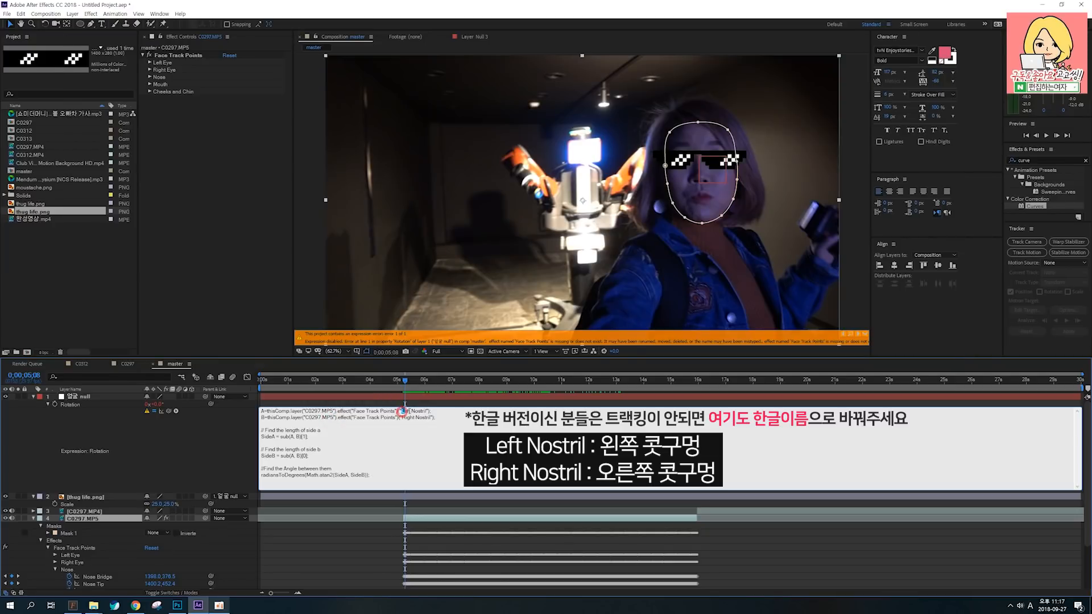
left_click_drag(400, 411, 428, 417)
left_click(385, 442)
left_click(447, 403)
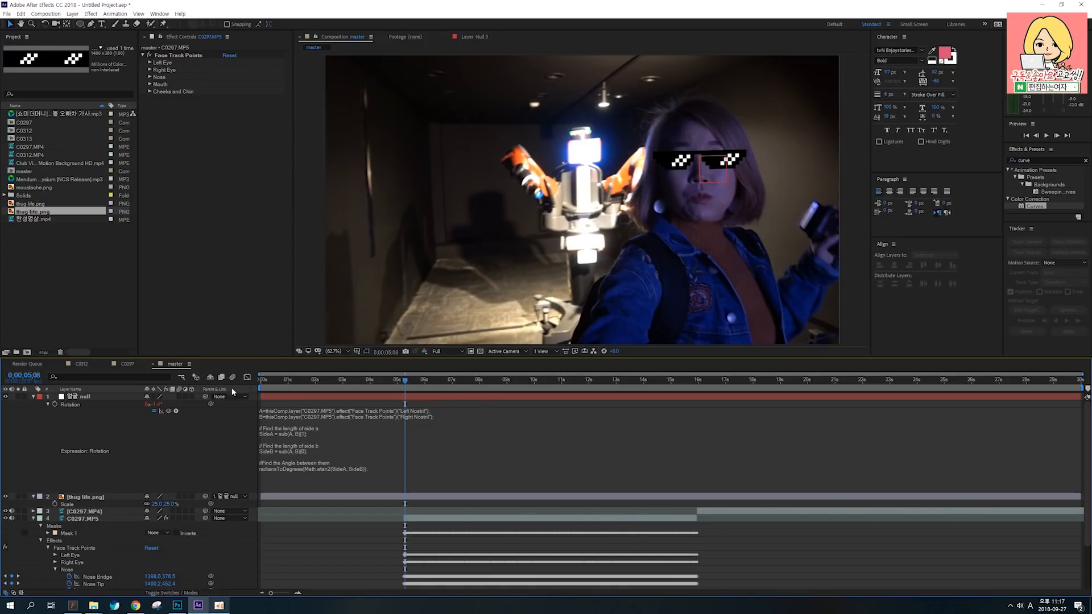
- Check the sunglasses' tilt on a later frame of the middle segment and nudge them slightly upward on the face
left_click_drag(405, 379, 439, 387)
left_click(415, 496)
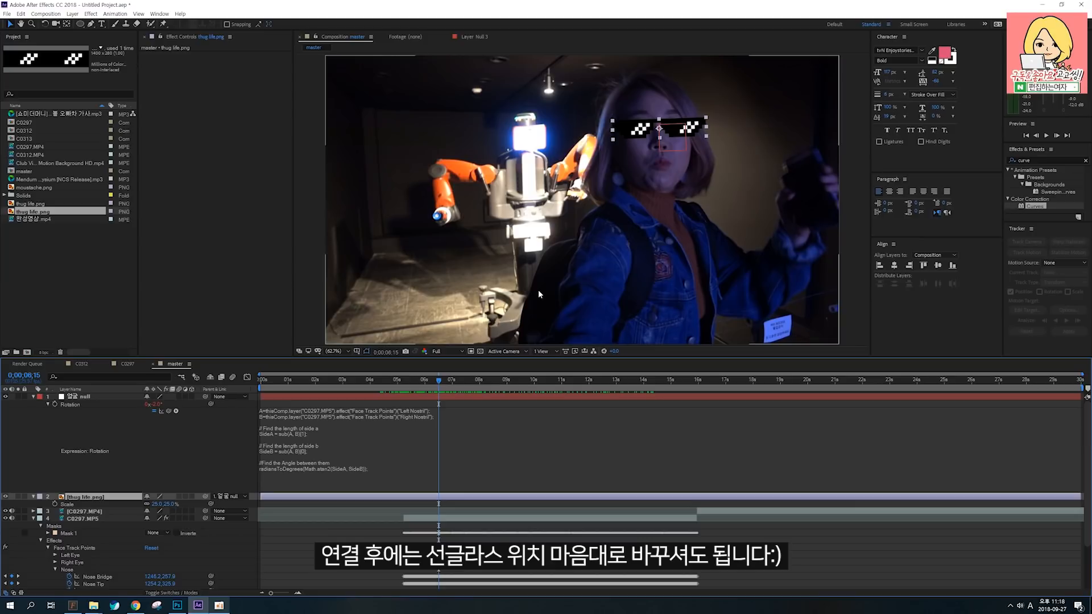
left_click_drag(685, 130, 684, 127)
- Trim the thug life.png layer to the middle segment, from 0;00;05;07 to 0;00;15;29, and scrub through its first second
left_click(696, 380)
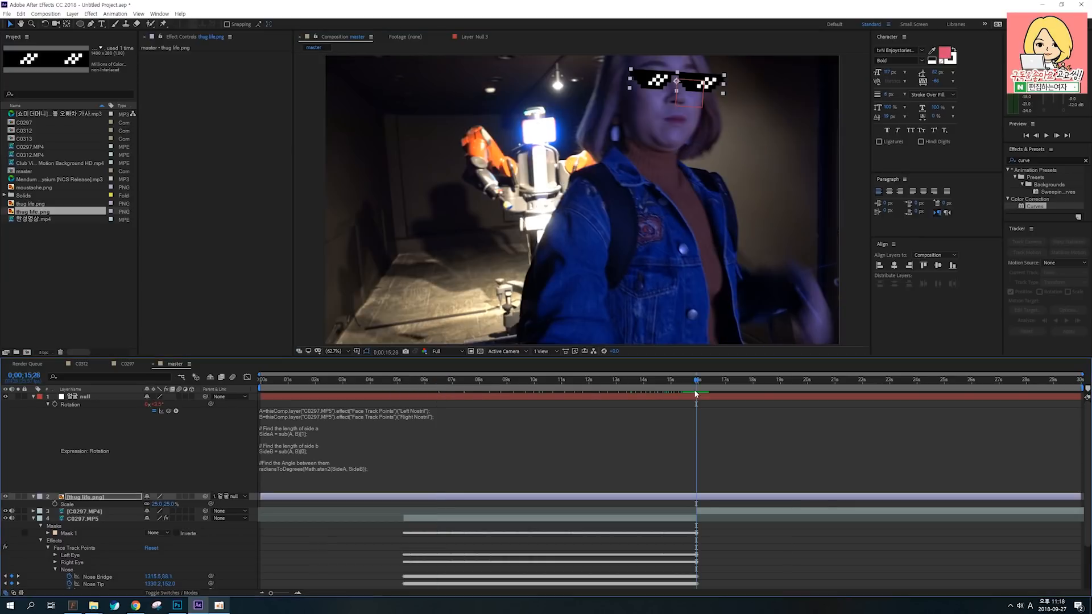
mouse_move(696, 381)
left_mouse_down()
mouse_move(677, 383)
mouse_move(698, 385)
left_mouse_up()
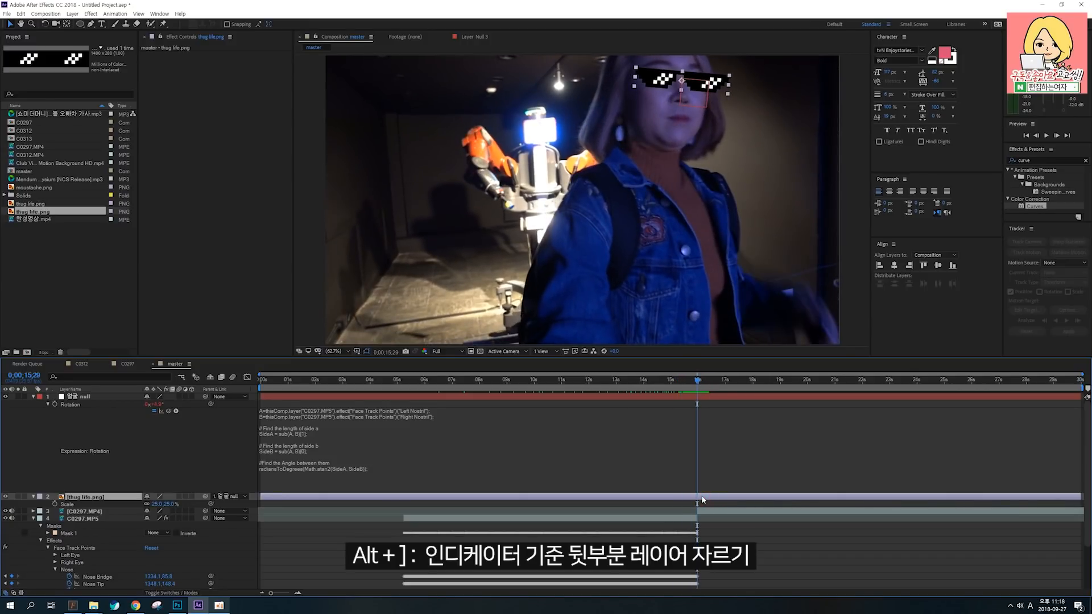
key("alt+bracketright")
left_click_drag(697, 389, 403, 390)
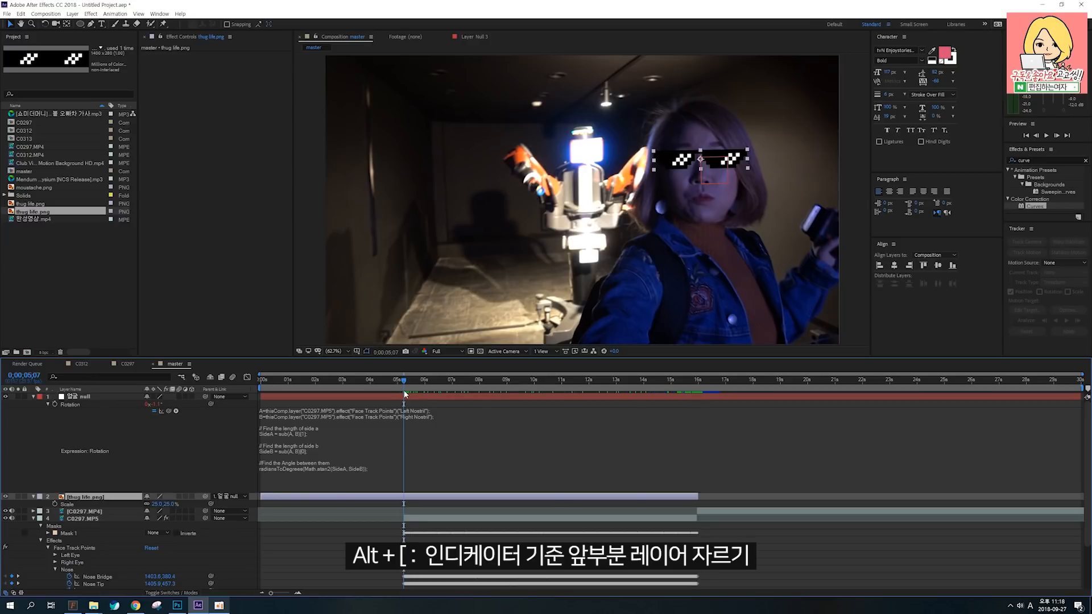
key("alt+bracketleft")
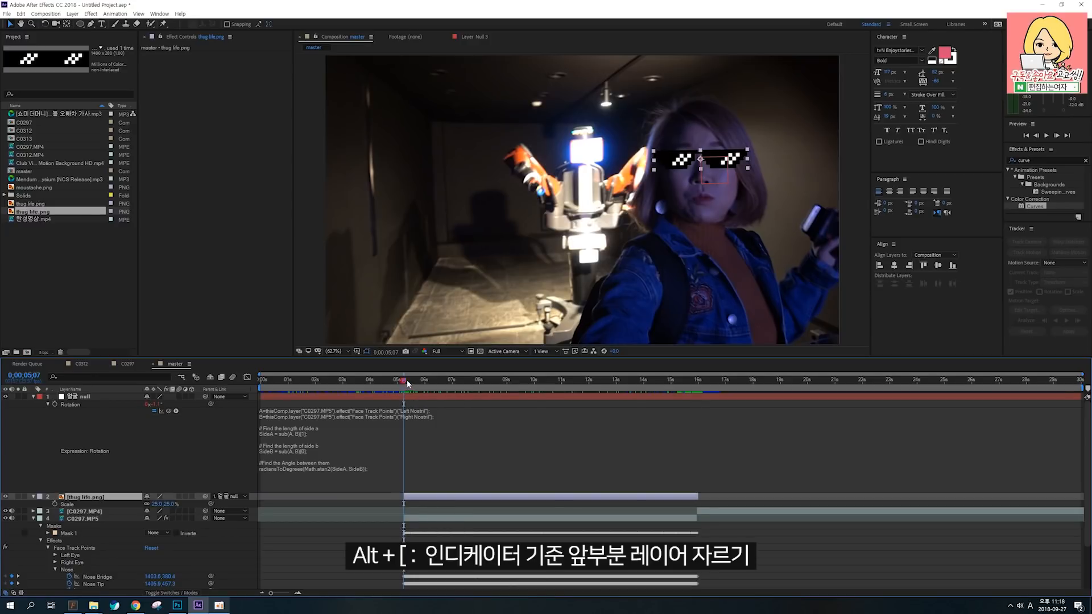
left_click_drag(407, 380, 438, 383)
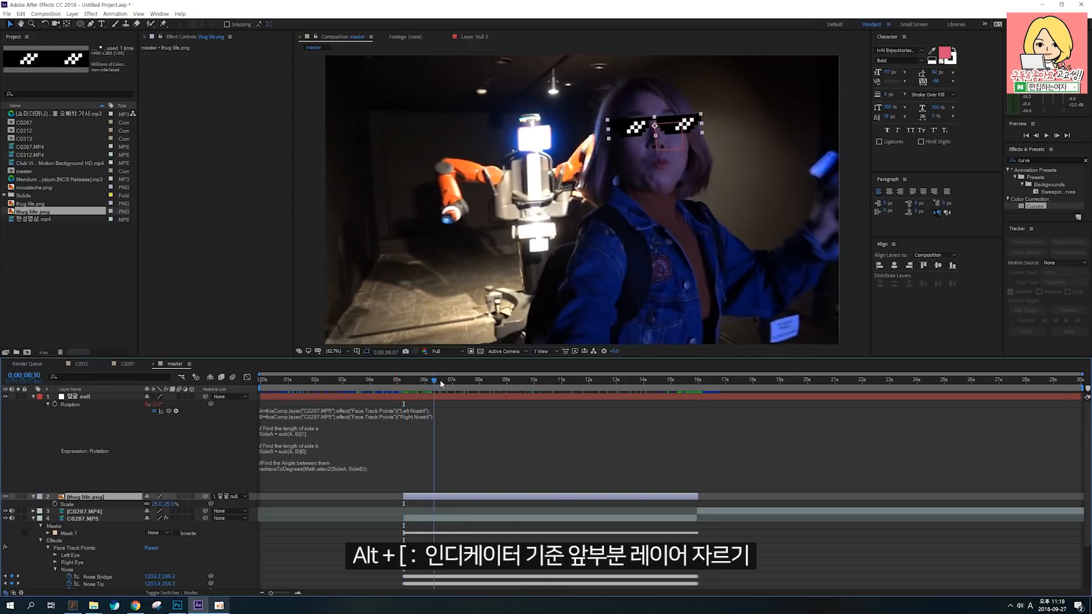
mouse_move(443, 385)
left_mouse_down()
mouse_move(415, 386)
mouse_move(439, 389)
left_mouse_up()
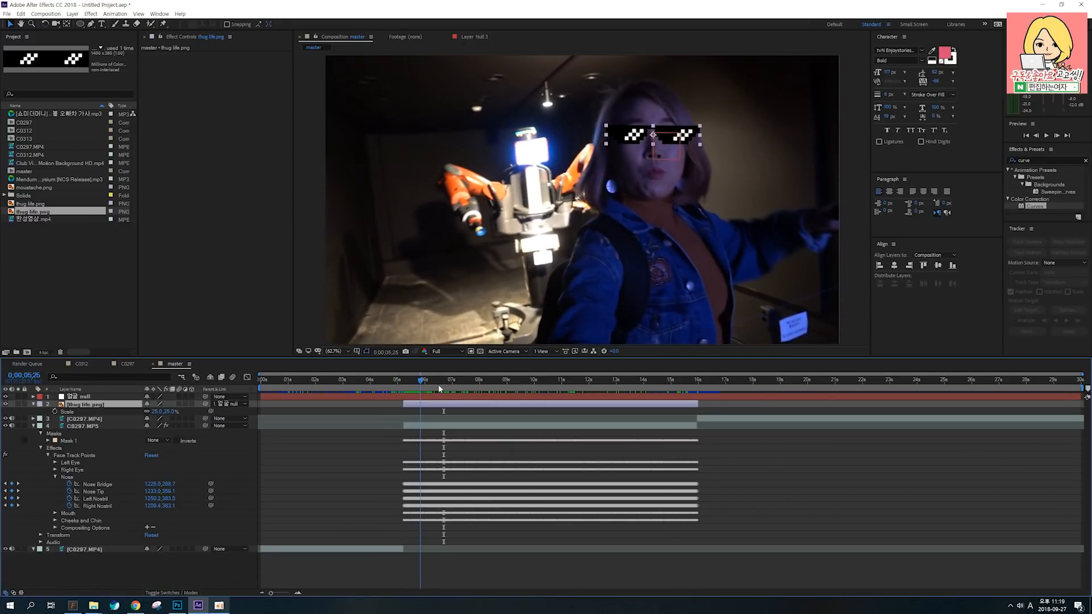
- Add moustache.png above the thug life.png layer and make it start at 0;00;05;07, where the middle segment begins
left_click_drag(31, 187, 416, 400)
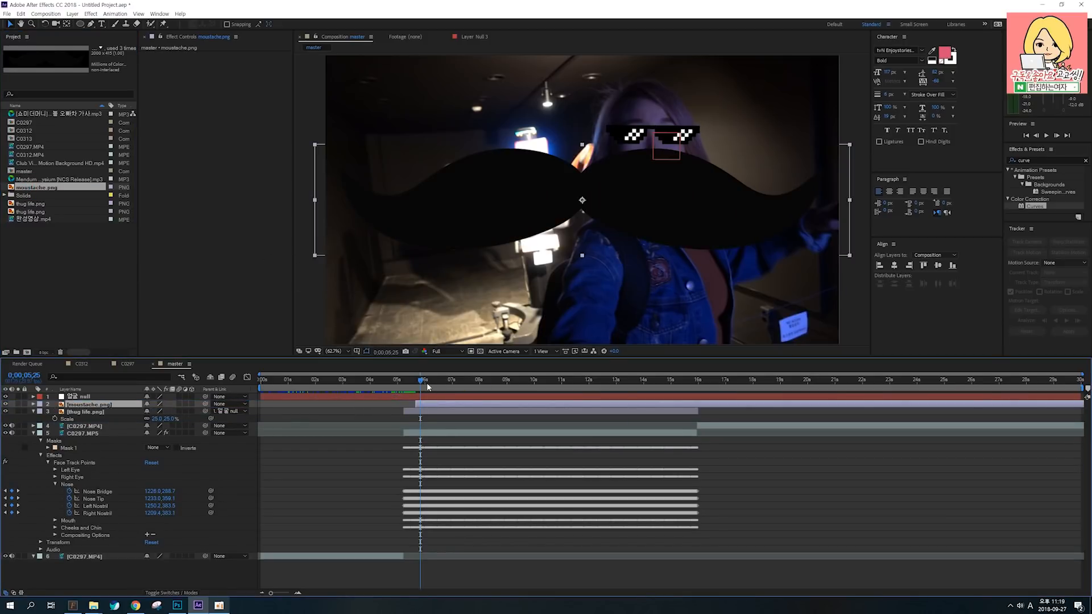
left_click_drag(422, 382, 410, 382)
key("ctrl+2")
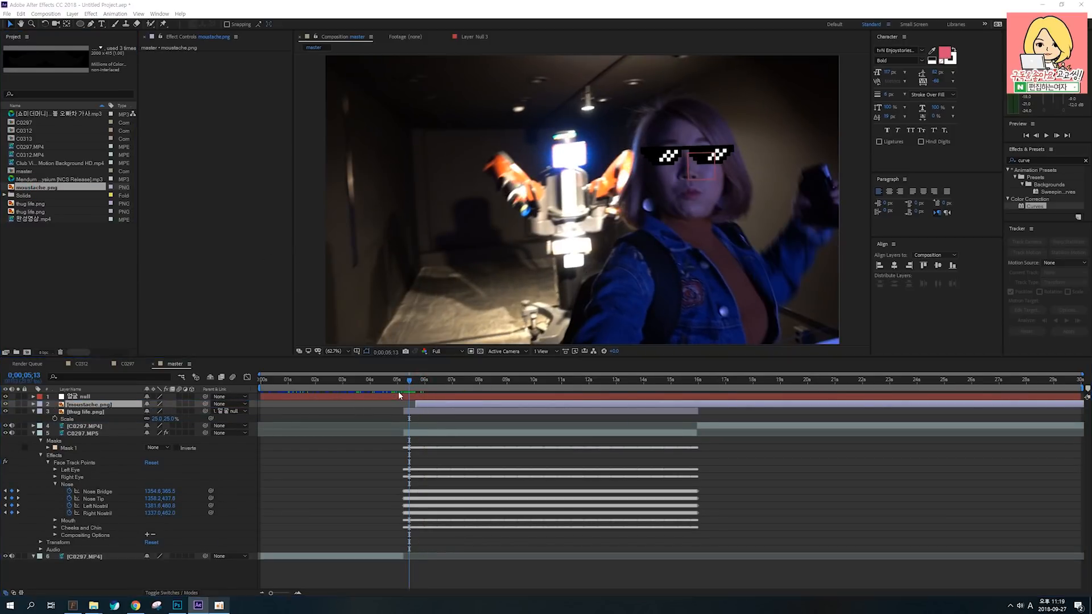
left_click_drag(406, 415, 408, 555)
key("Escape")
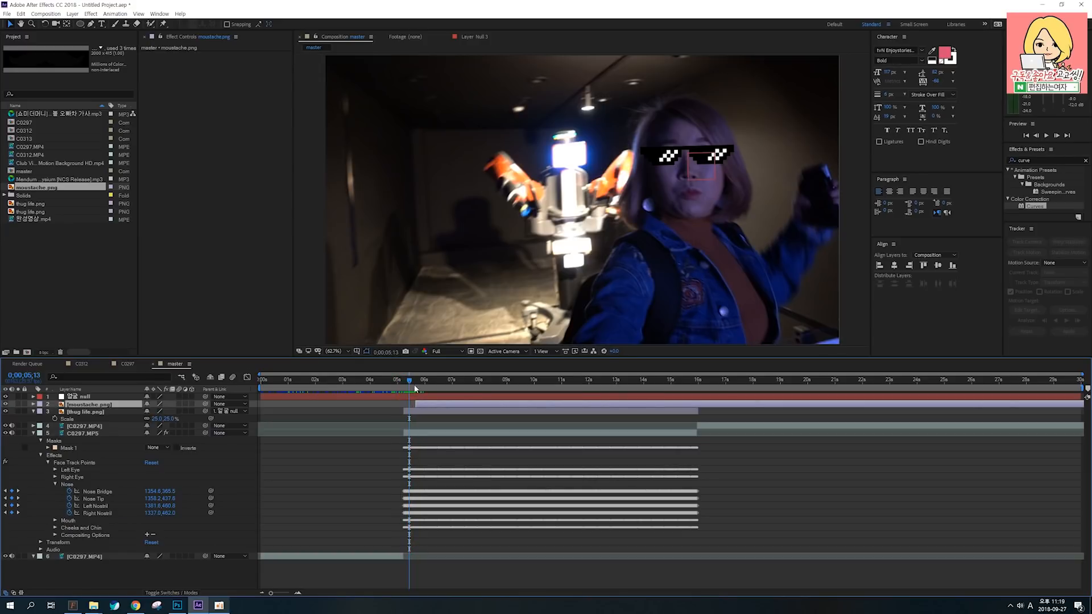
left_click_drag(412, 384, 402, 405)
- Scale the moustache to 15%, place it between the woman's nose and mouth, and parent it to the face null
key("s")
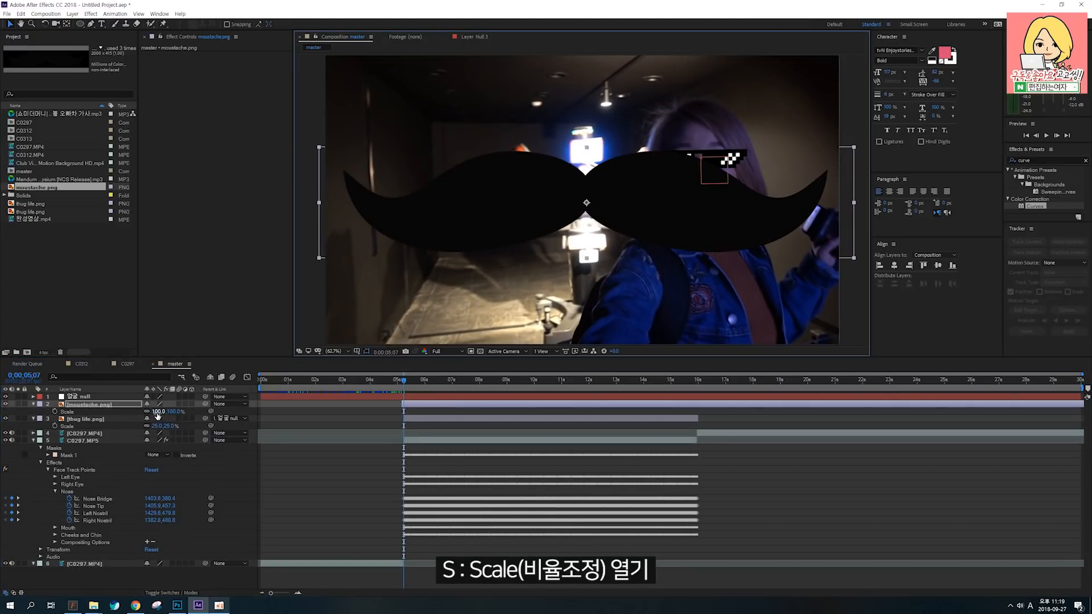
left_click_drag(163, 411, 129, 416)
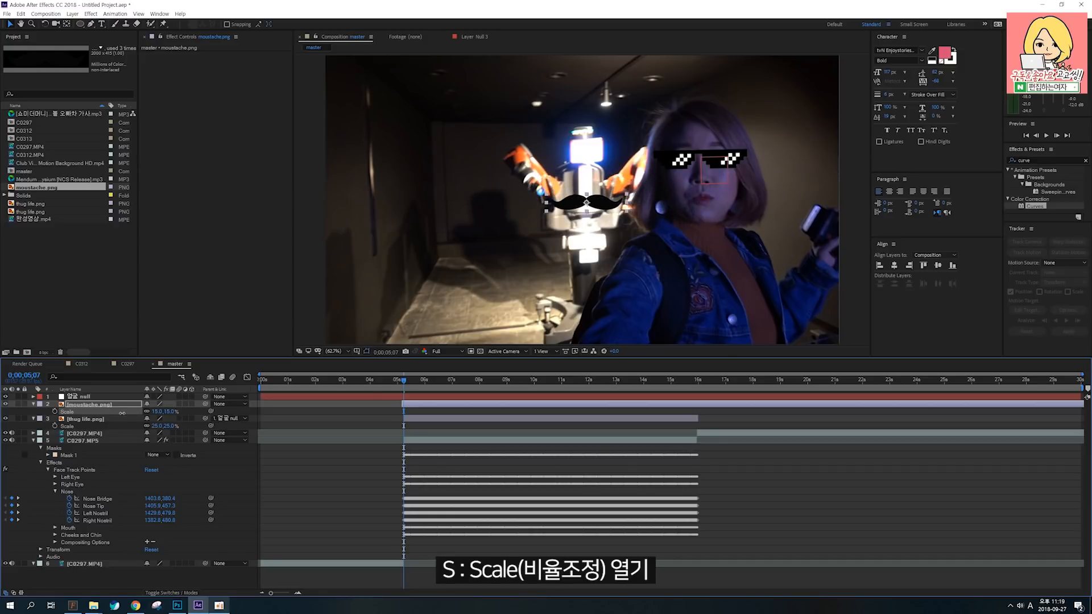
left_click_drag(586, 202, 702, 191)
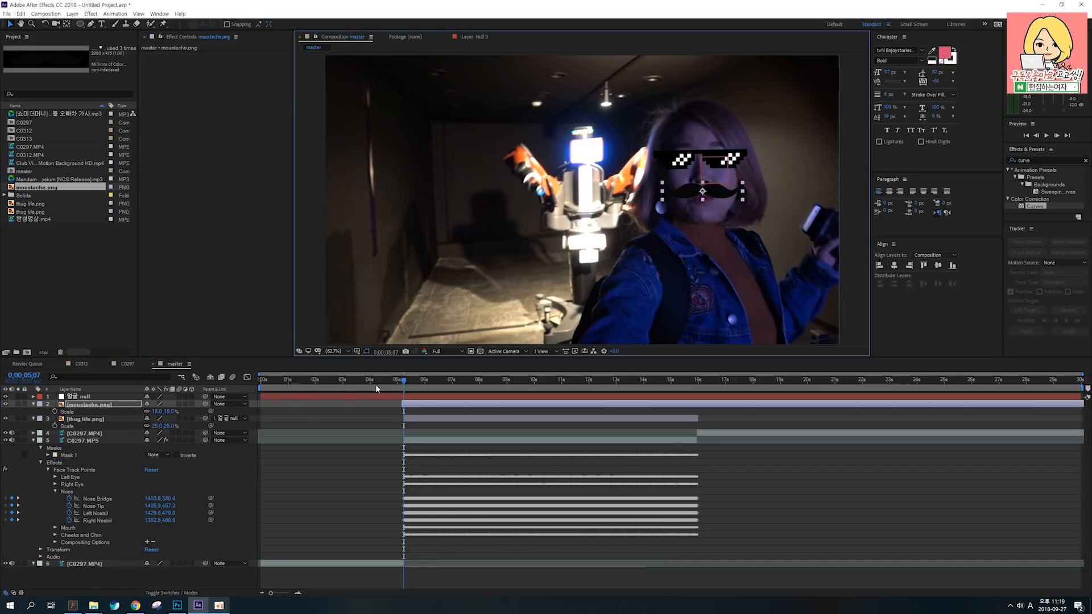
left_click_drag(205, 404, 100, 401)
mouse_move(408, 388)
left_mouse_down()
mouse_move(698, 380)
mouse_move(405, 386)
left_mouse_up()
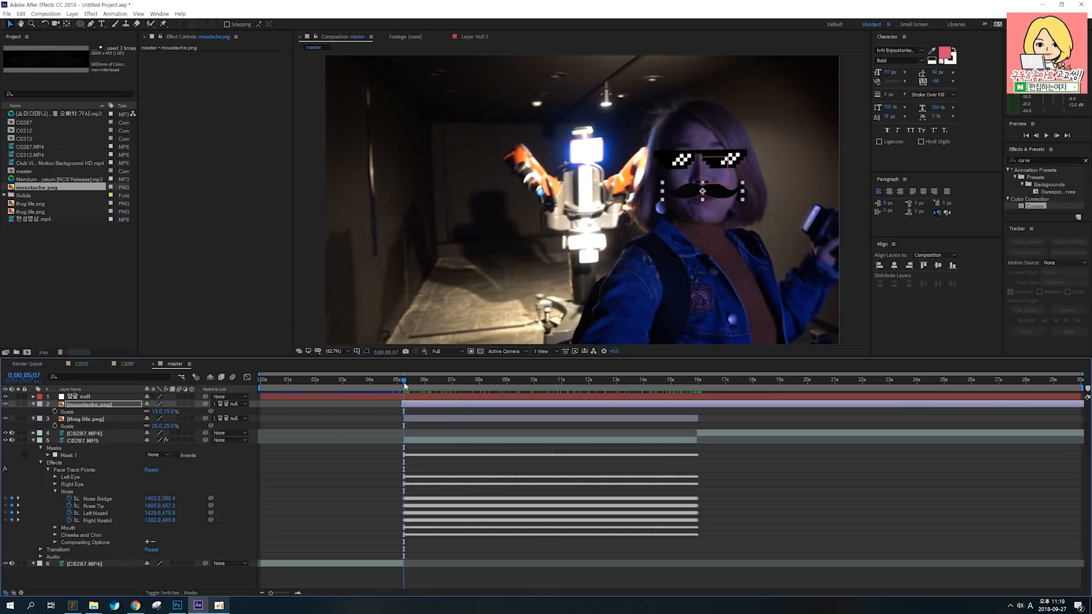
left_click(396, 411)
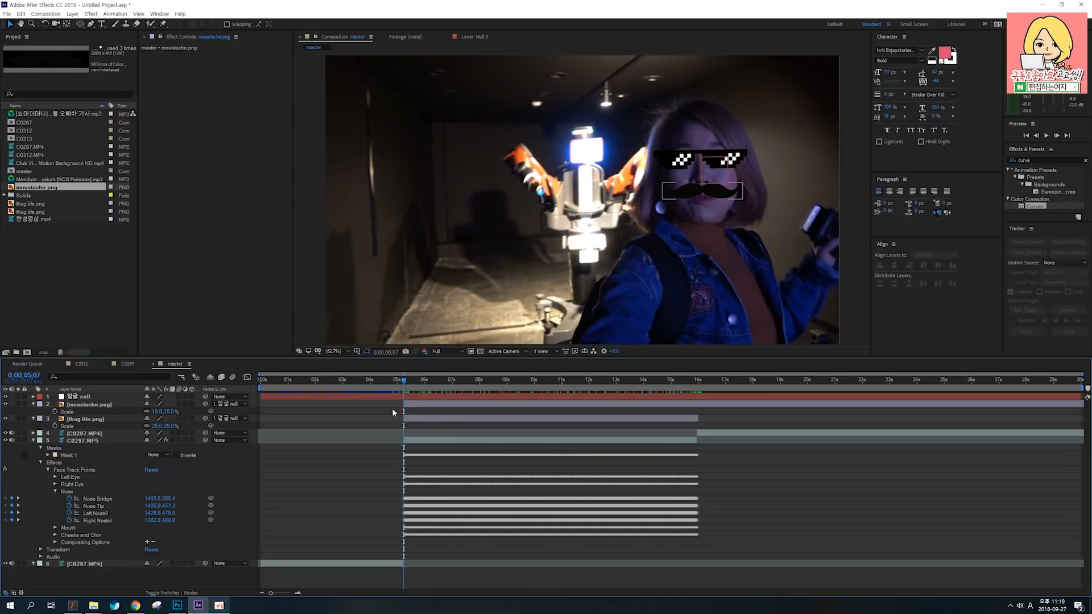
- Draw two small pink ellipses on the woman's cheeks, just below the sunglasses, in one new shape layer
left_click(33, 441)
left_click(87, 434)
left_click(130, 479)
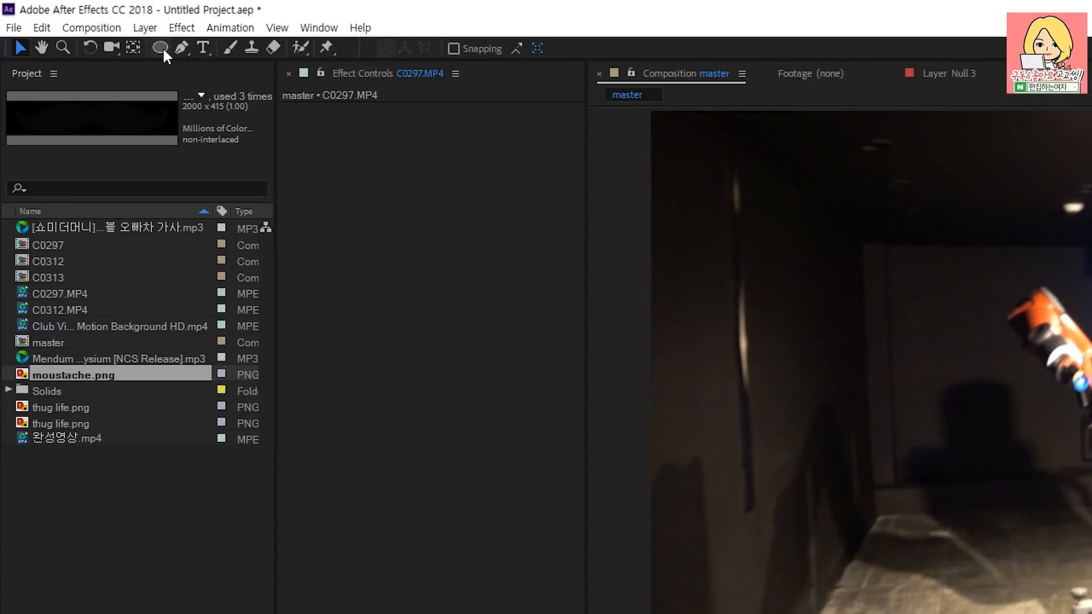
left_click(82, 24)
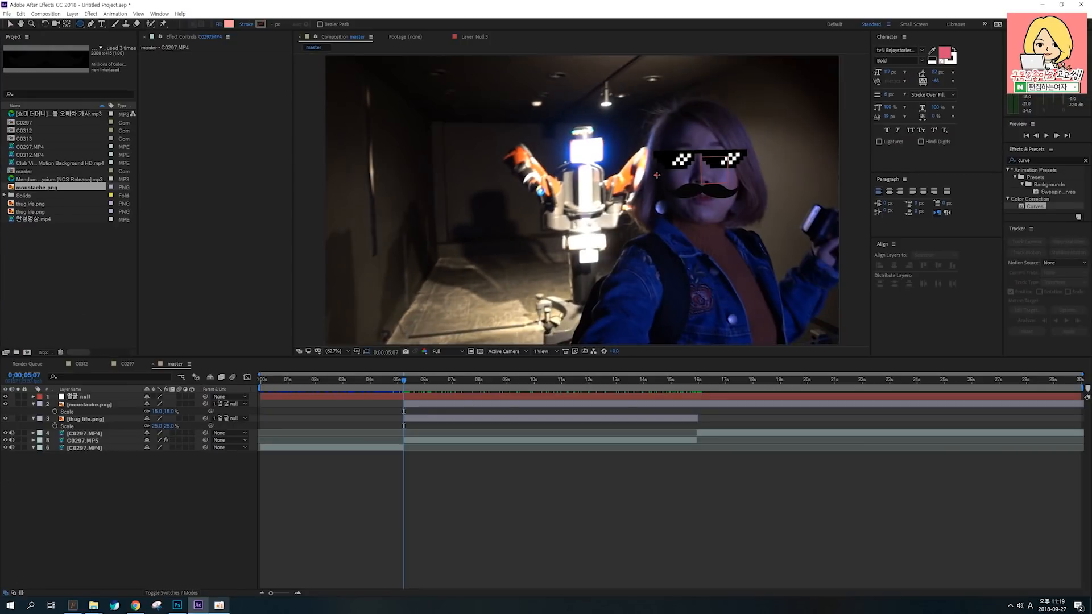
left_click_drag(657, 175, 743, 185)
key("ctrl+z")
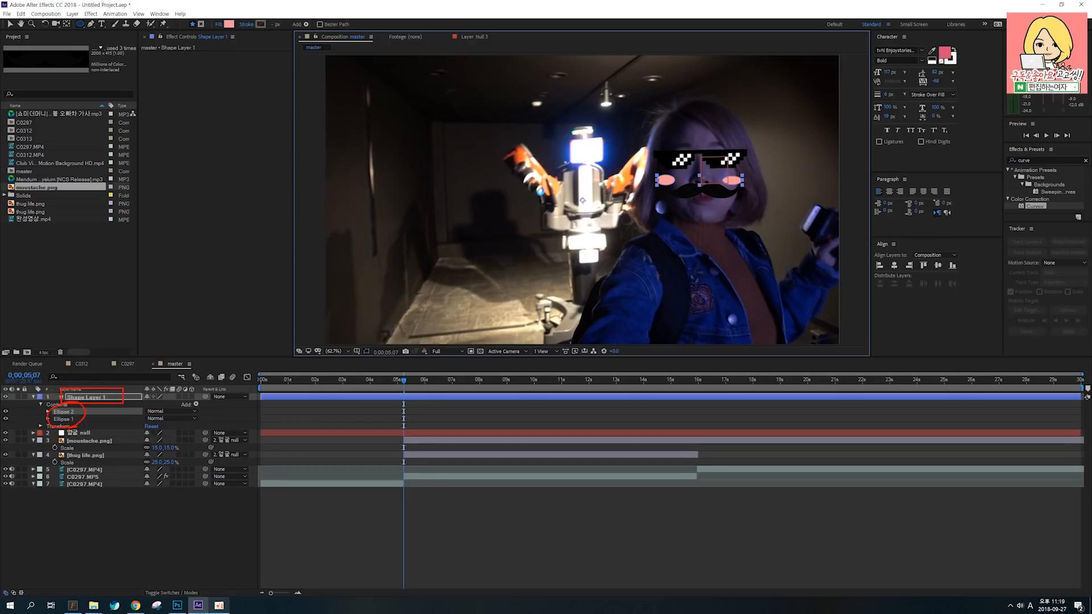
- Apply Gaussian Blur to the cheek shape layer with a Blurriness of 27.1
key("v")
left_click(1043, 161)
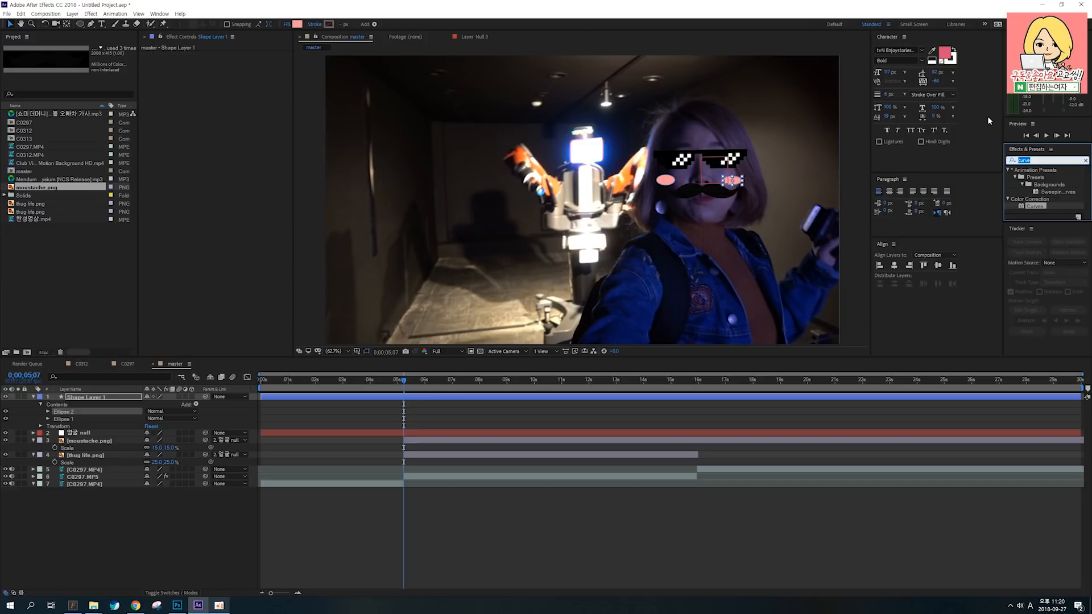
type("gau")
left_click_drag(1048, 177, 419, 401)
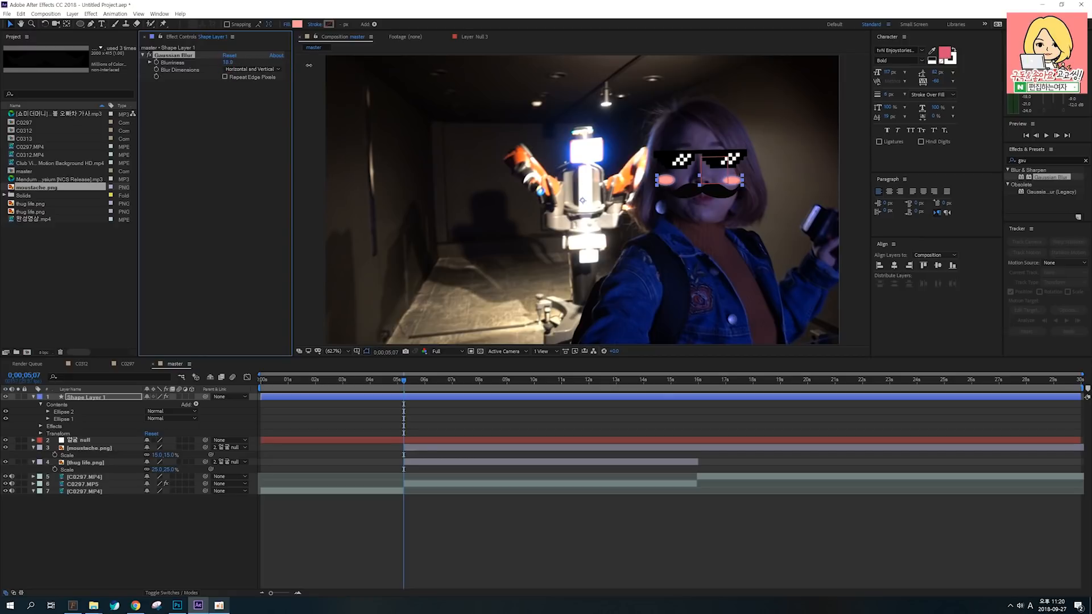
left_click(530, 526)
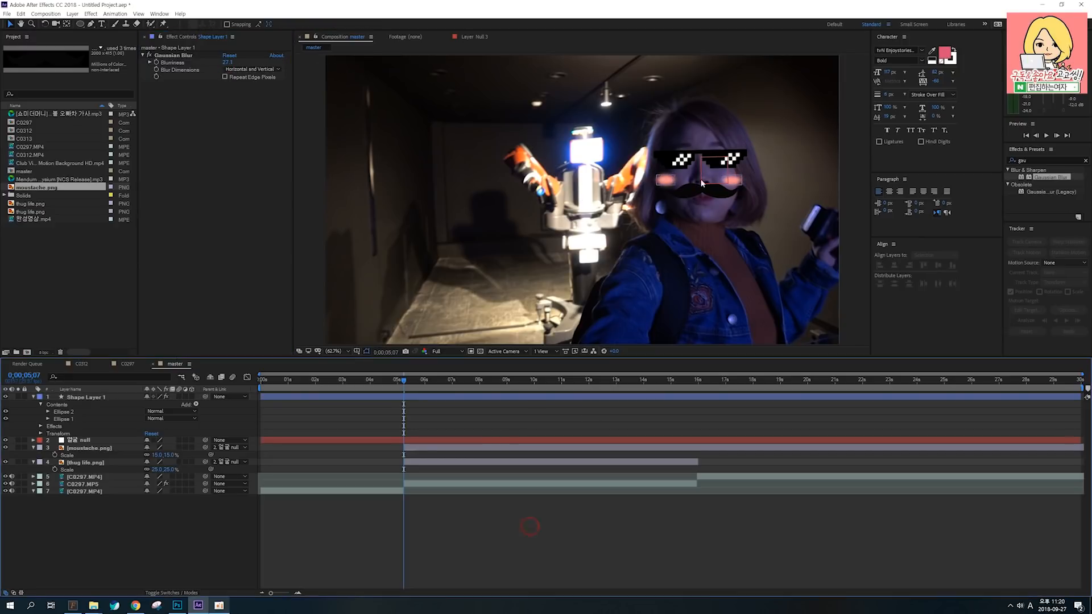
- Parent the cheek shape layer to the face null and trim its start to 0;00;05;07
left_click(404, 396)
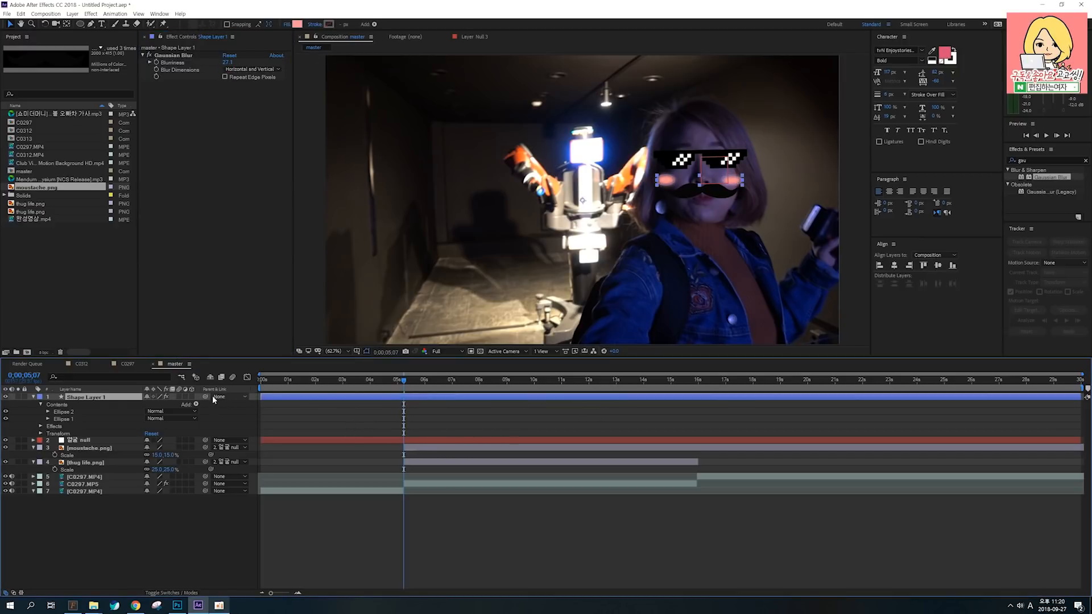
left_click_drag(205, 397, 100, 441)
key("alt+bracketleft")
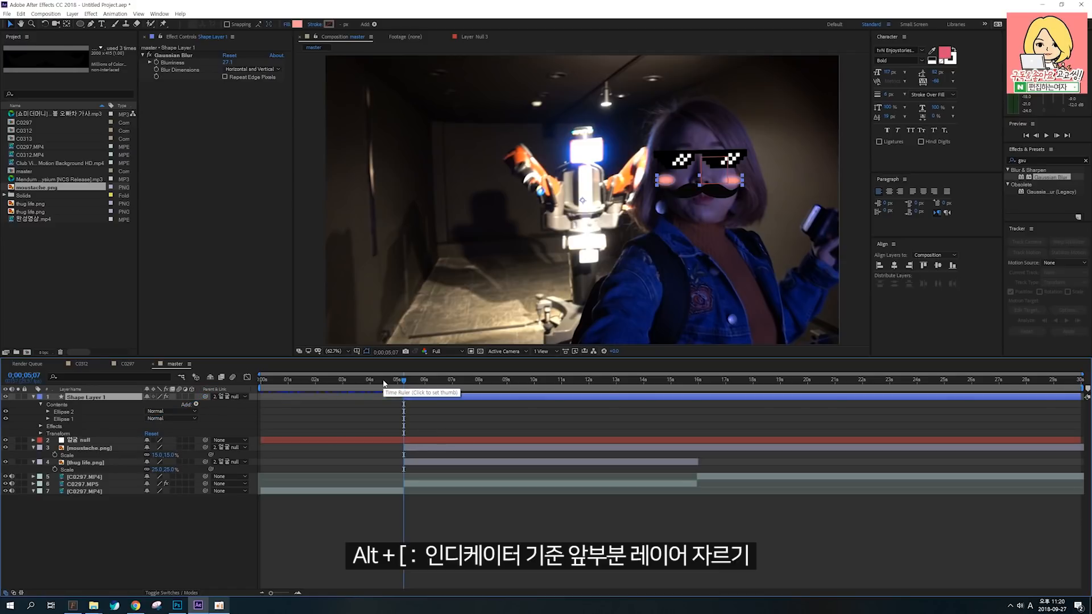
- Trim the ends of the cheek shape layer and the moustache.png layer to 0;00;15;29
left_click_drag(423, 382, 701, 385)
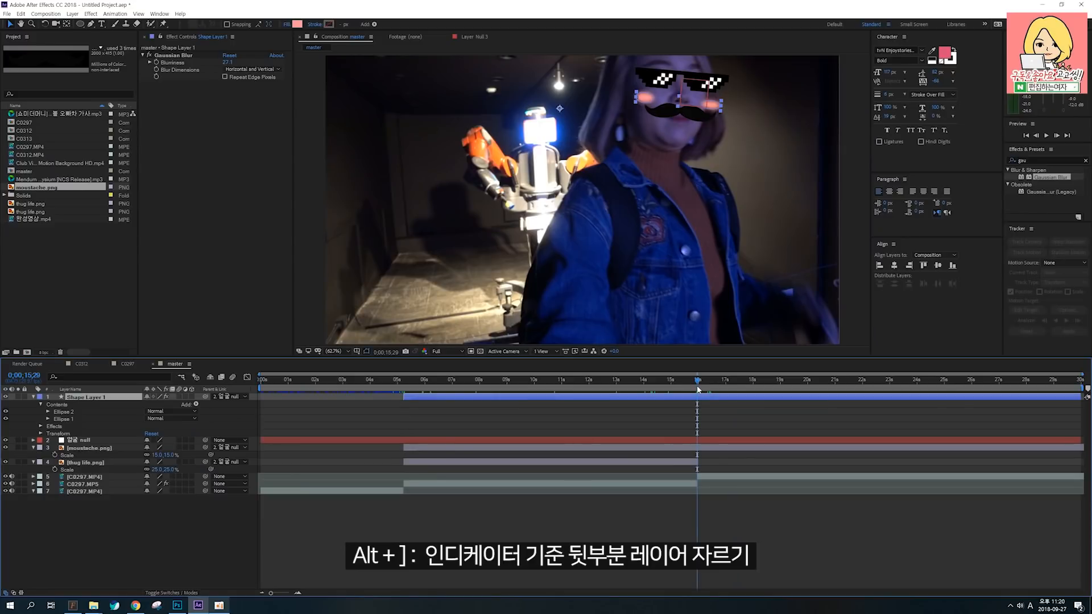
key("alt+bracketright")
left_click(685, 450)
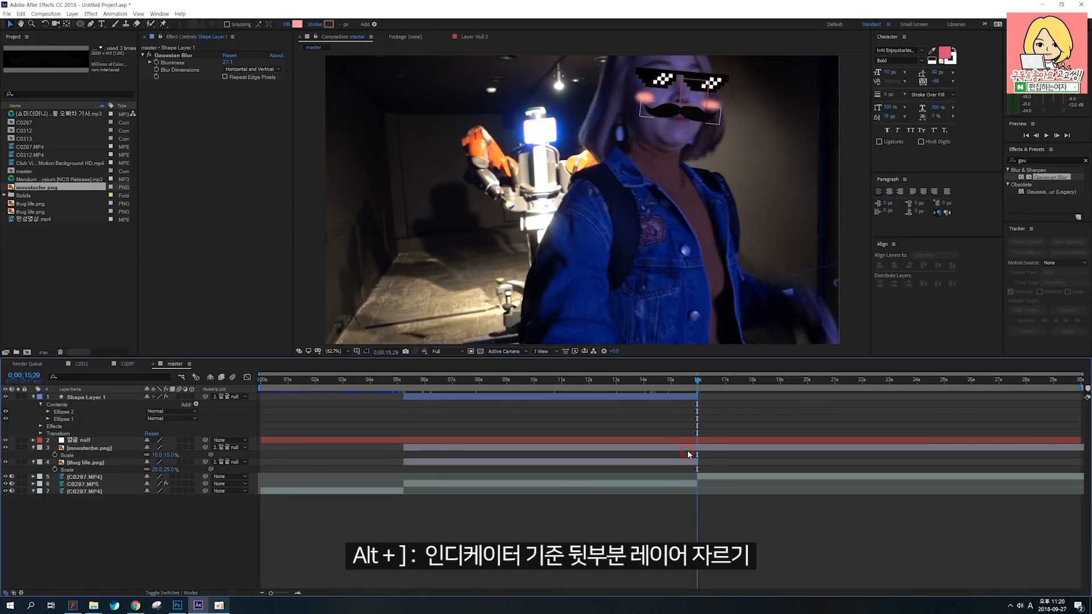
key("alt+bracketright")
- Scrub through the first seconds of the middle segment to check how the sunglasses, moustache and cheek blush follow the face
left_click_drag(548, 381, 471, 387)
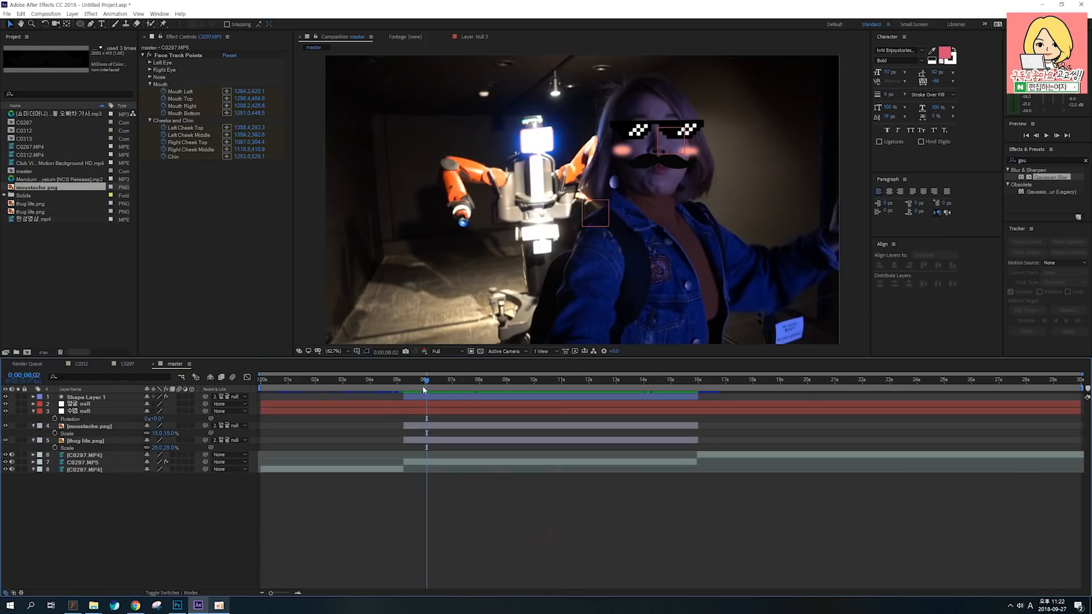
left_click_drag(424, 390, 467, 388)
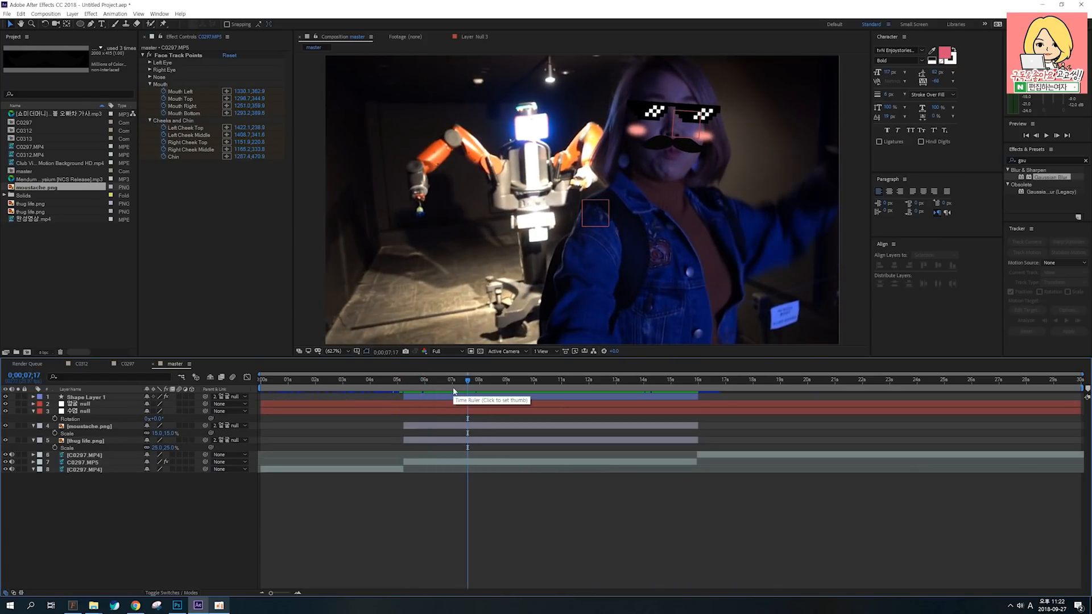
left_click(406, 379)
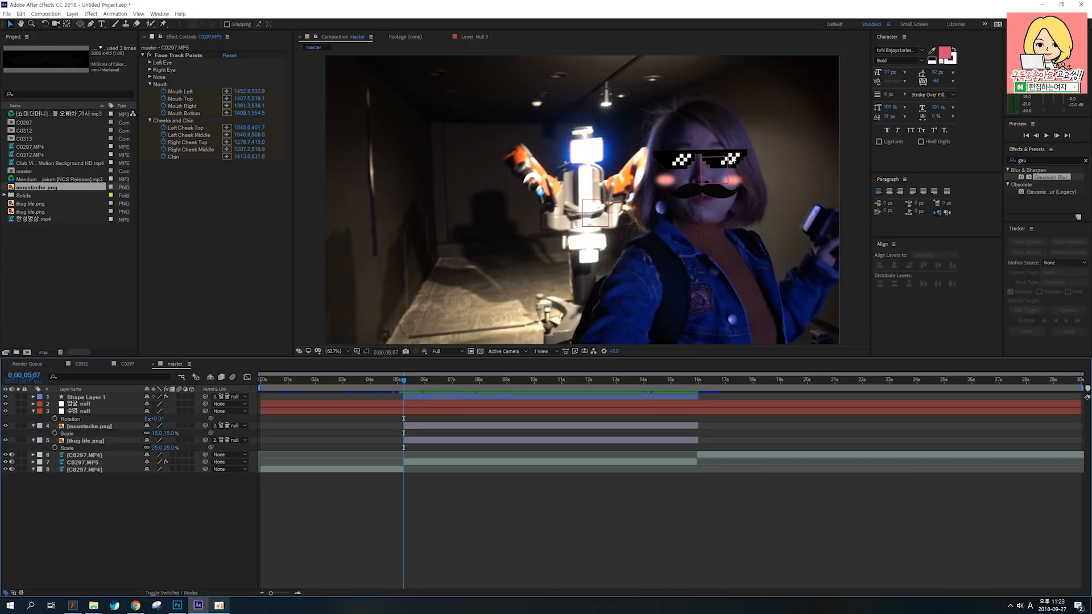
left_click(733, 186)
left_click(733, 186)
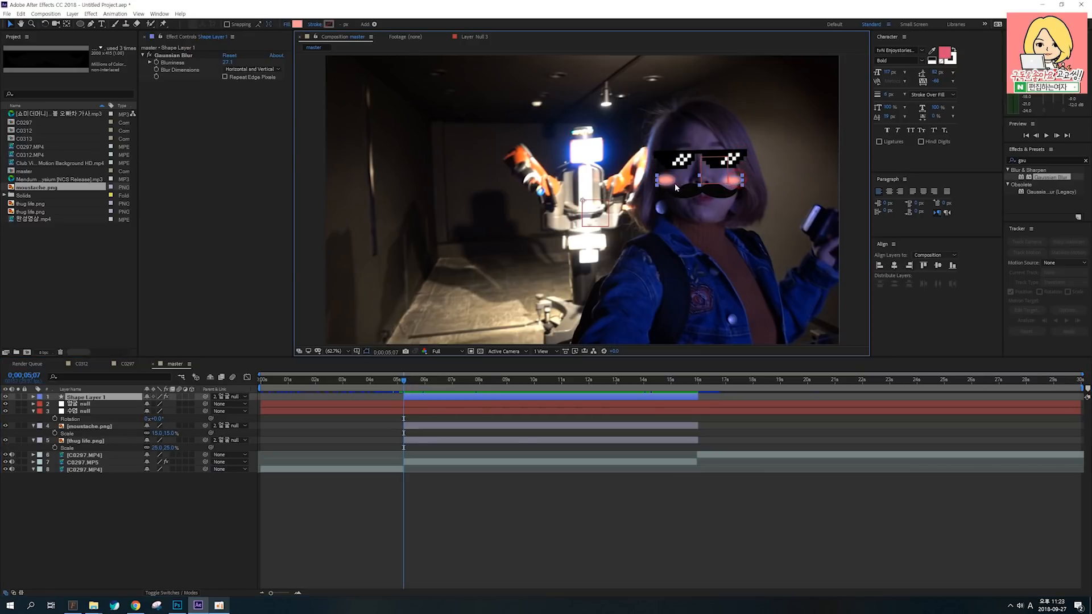
left_click(411, 385)
left_click_drag(411, 385, 422, 375)
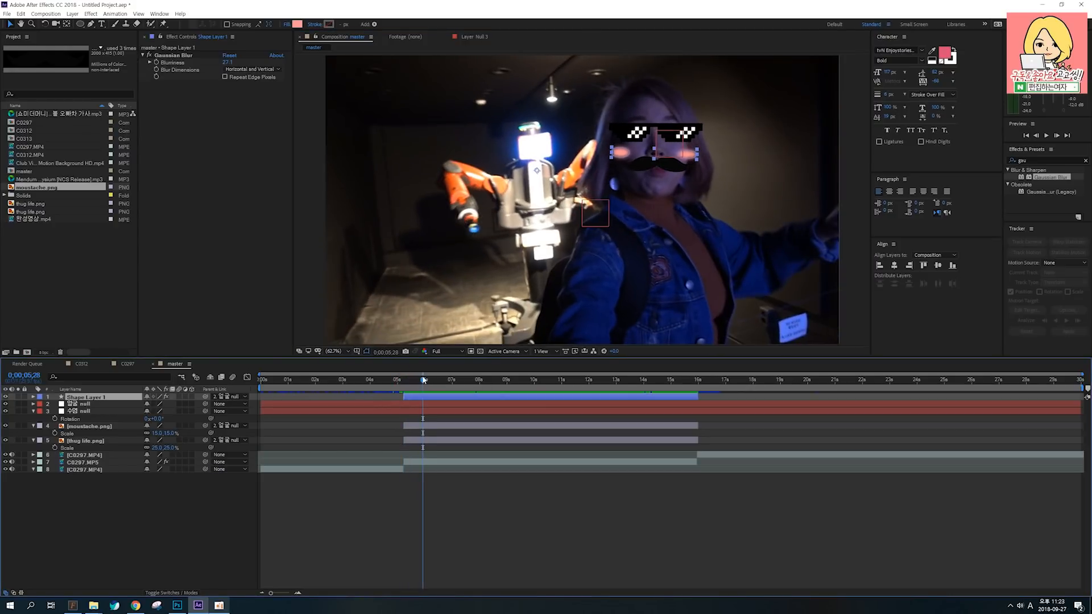